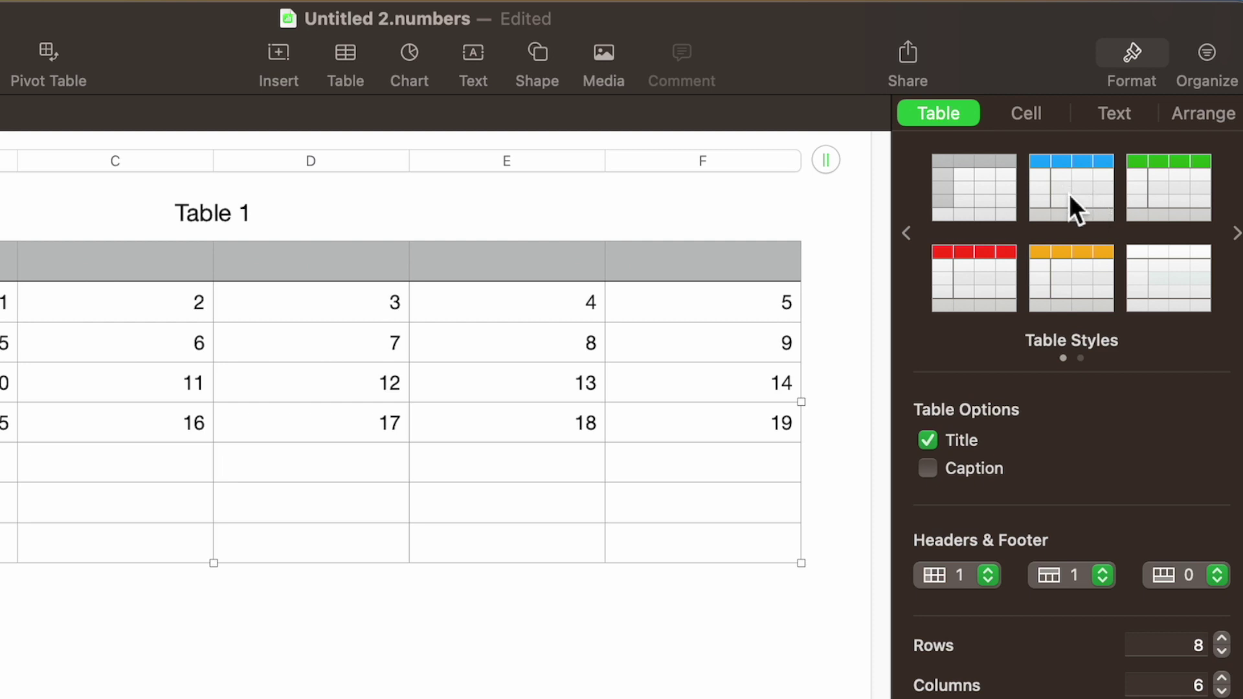
Try the blue, orange, red, grey and green table styles, settle on plain white, and show custom styles
click(1069, 193)
click(1073, 255)
click(996, 266)
click(986, 187)
click(1055, 188)
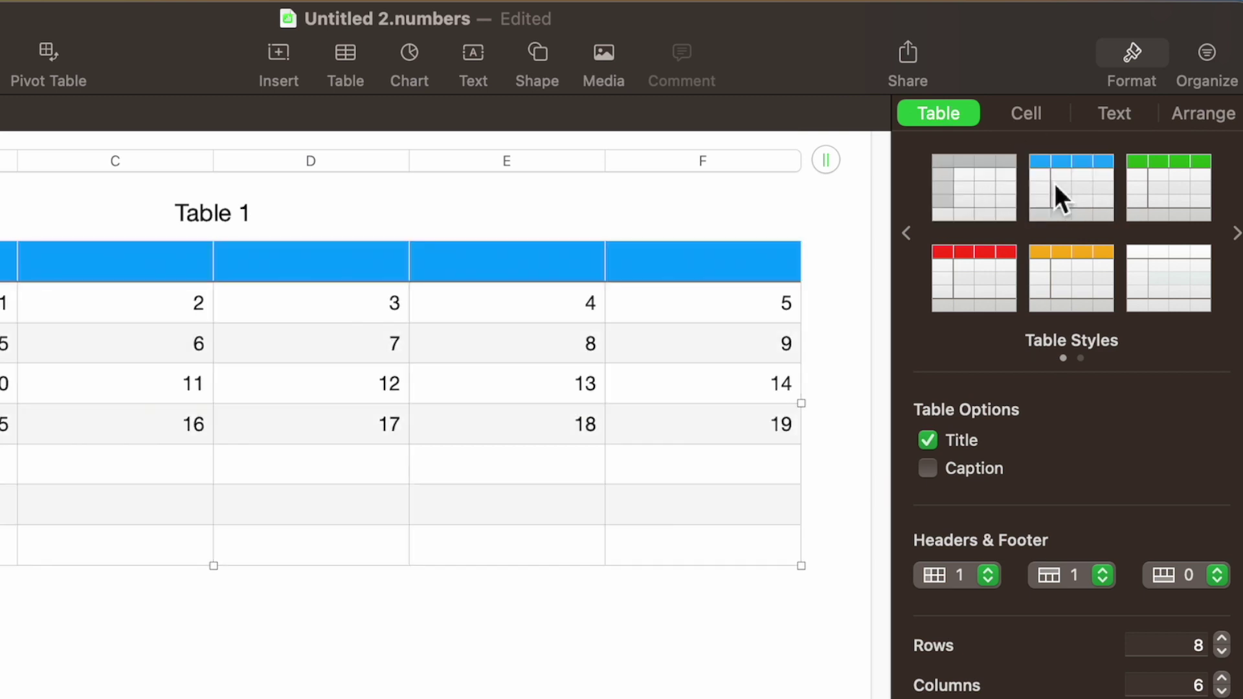
click(1039, 252)
click(991, 253)
click(988, 195)
click(1147, 192)
click(1159, 289)
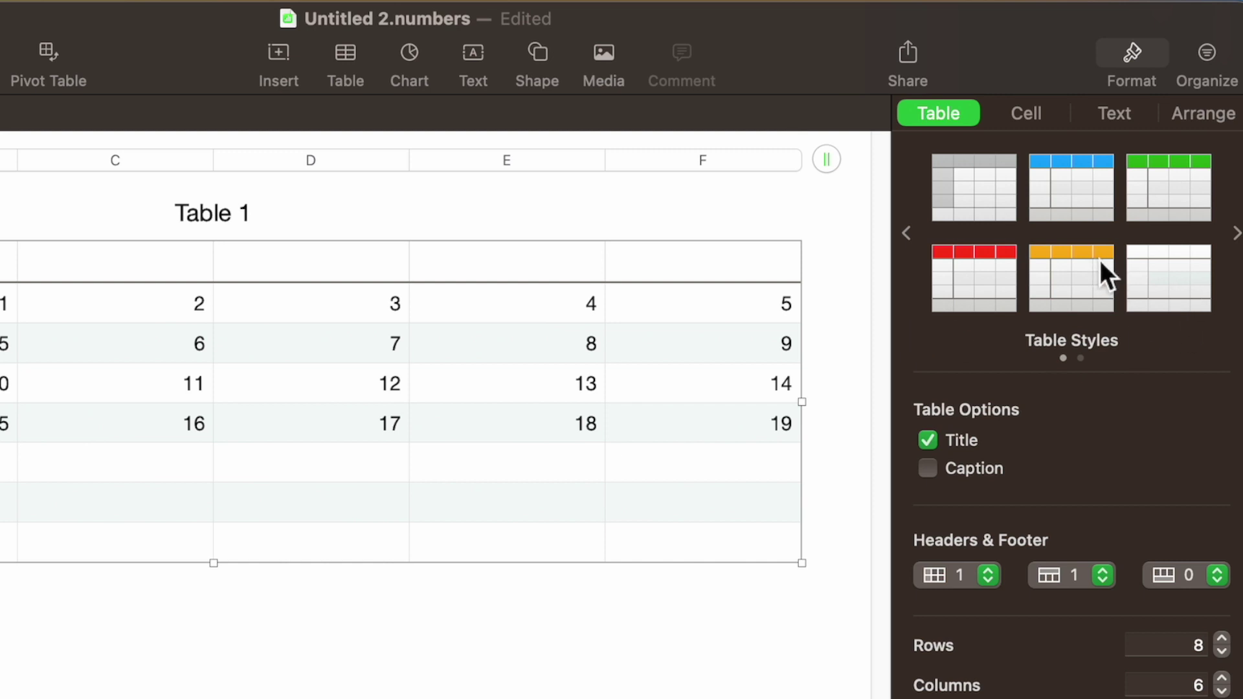
click(1236, 233)
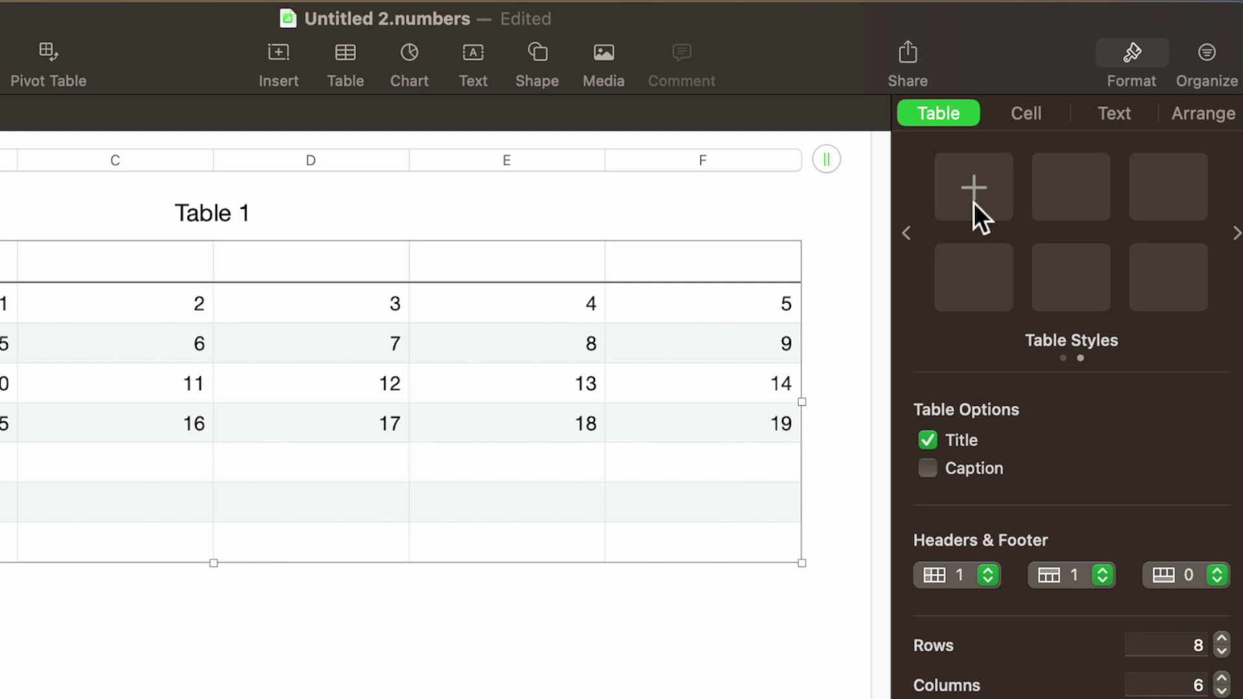
Apply the red table style to Table 1's header row and page to the custom style slots
click(4, 261)
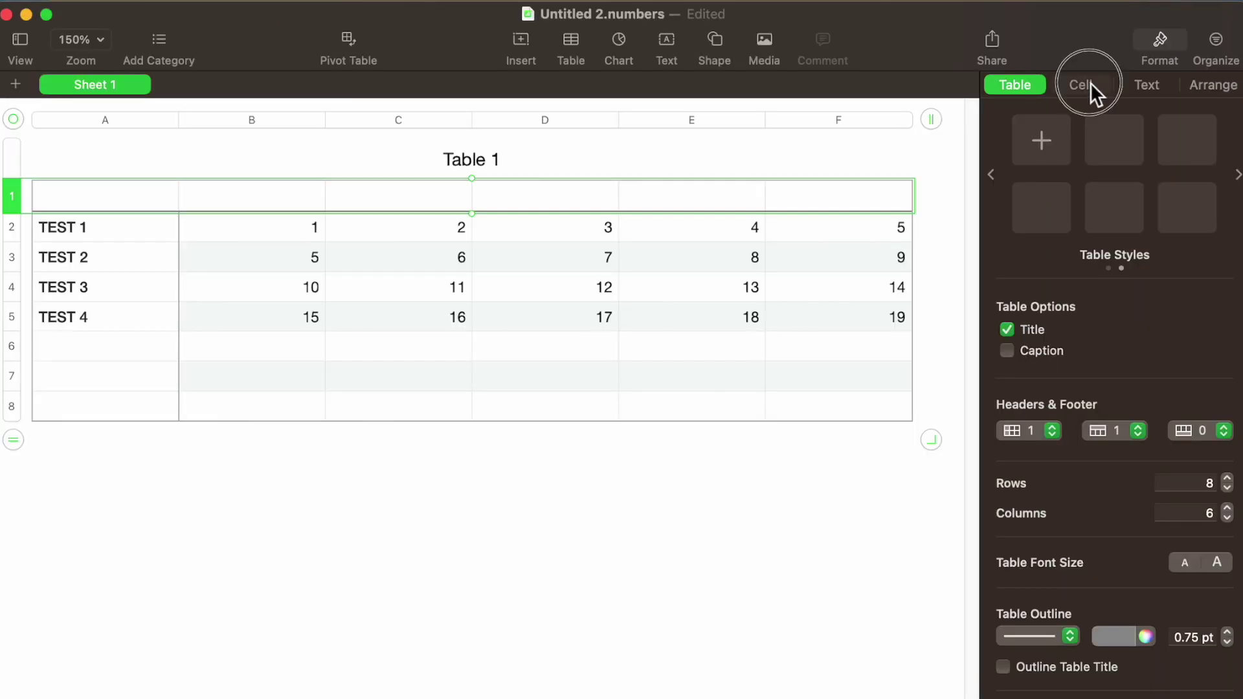
click(1088, 84)
click(1035, 93)
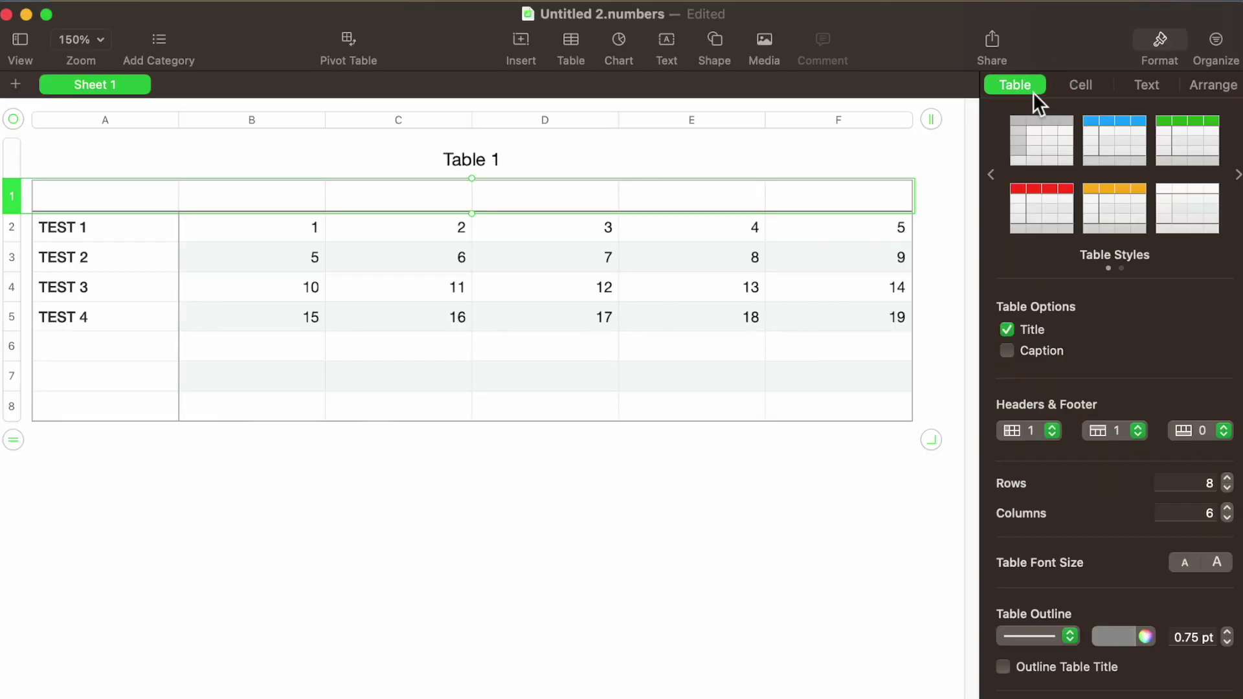
click(1057, 208)
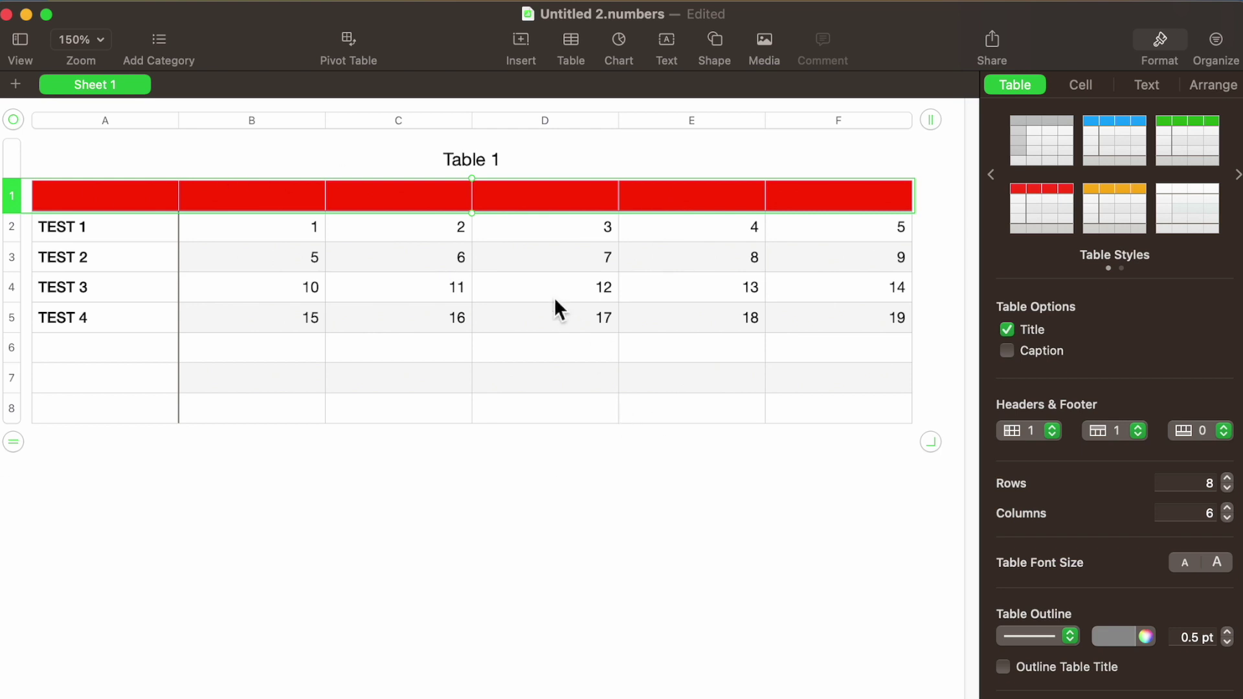
click(1239, 175)
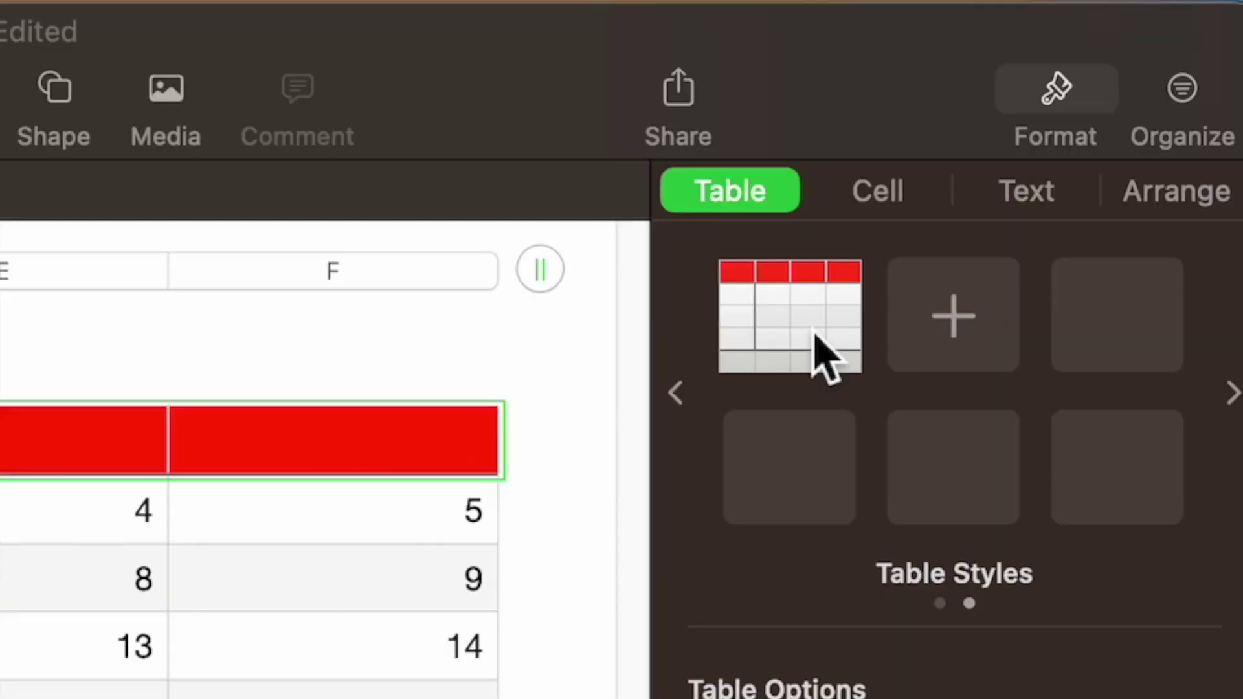
right_click(818, 338)
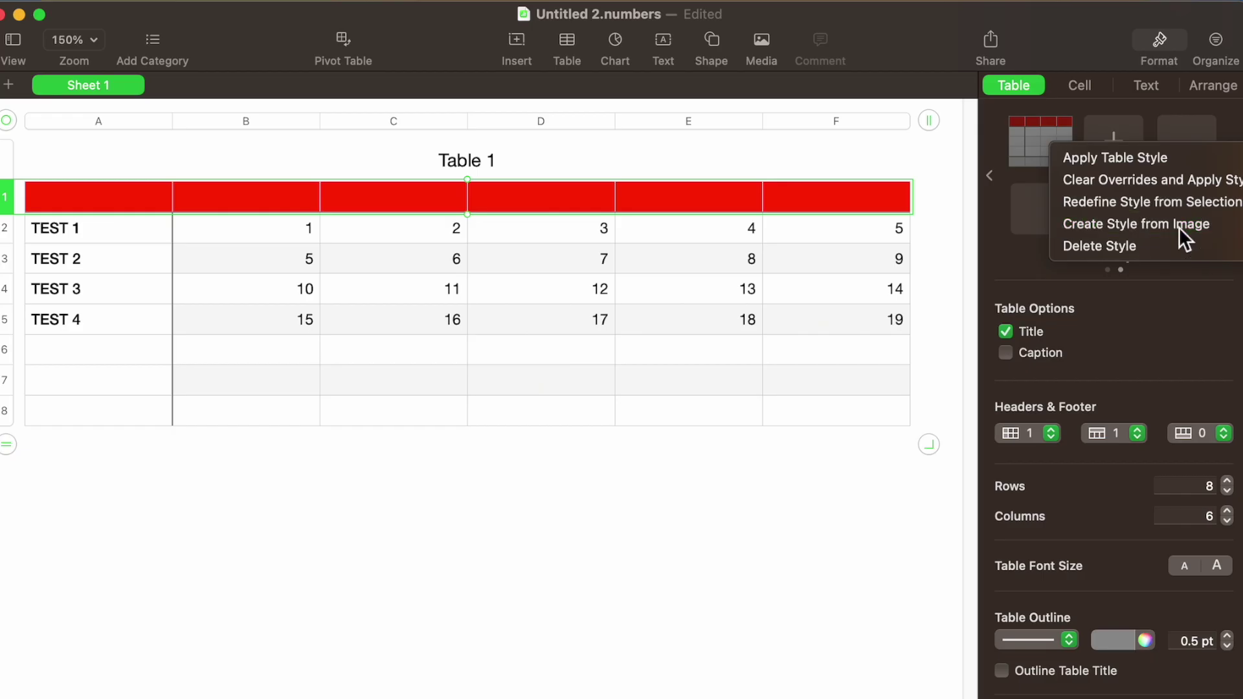
click(989, 512)
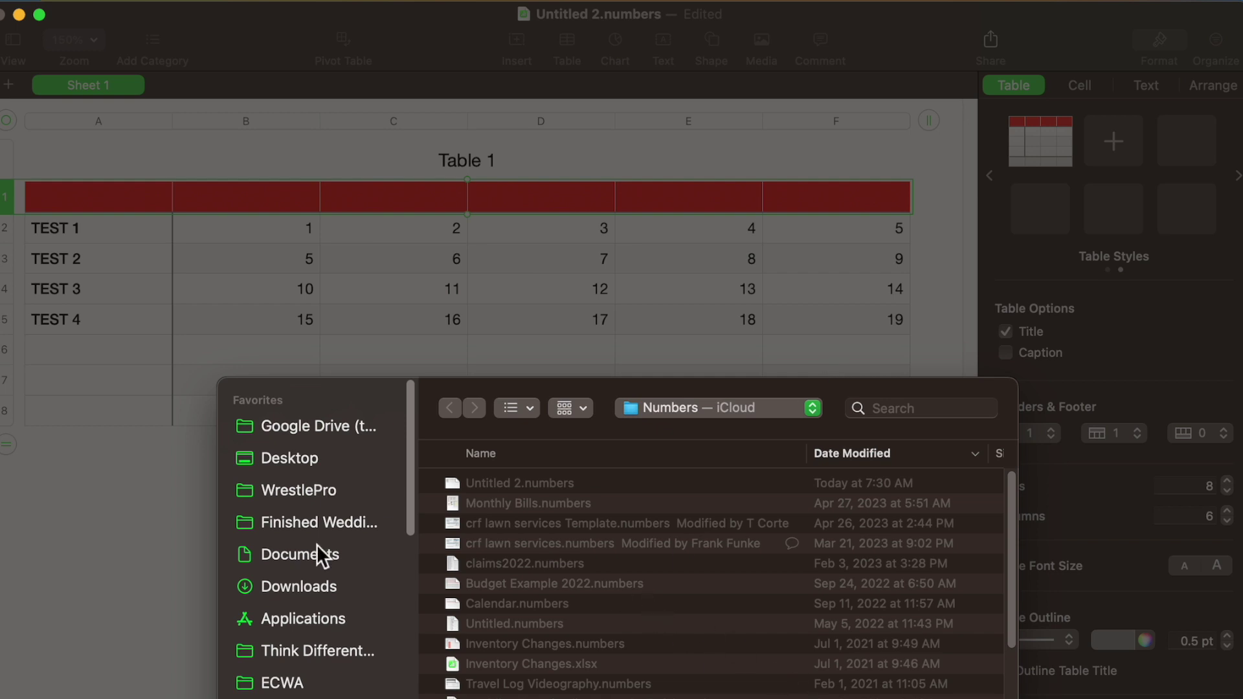
key(Escape)
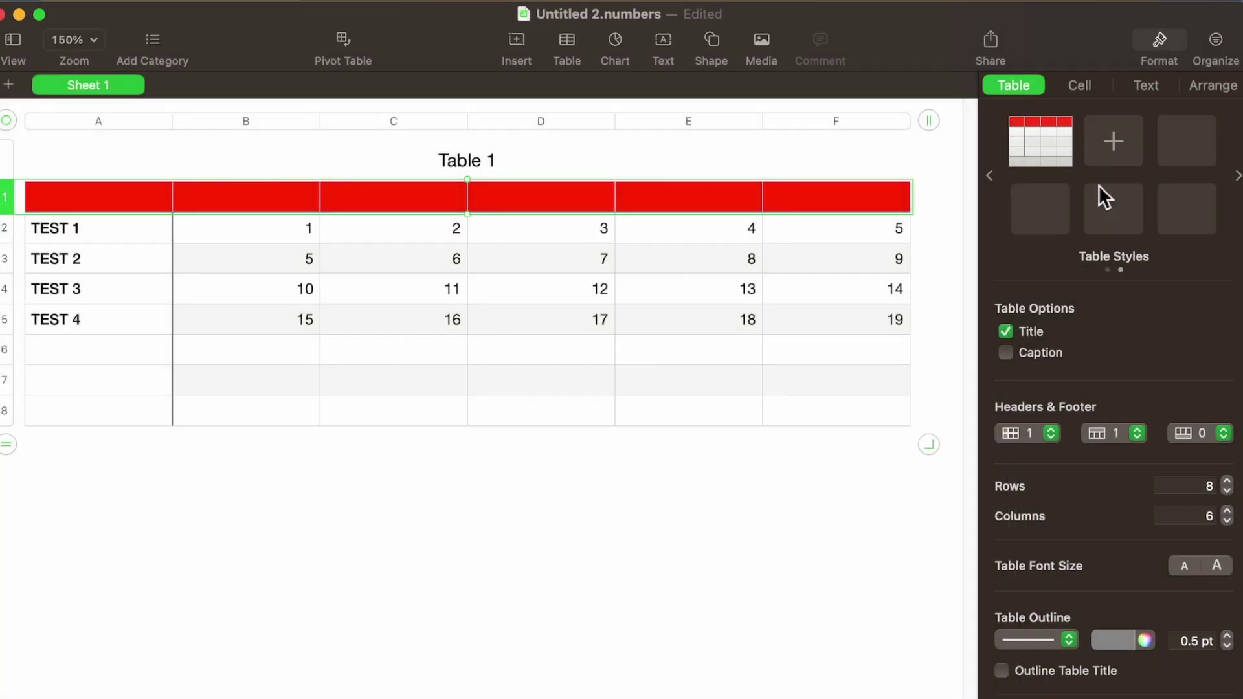
Delete the red custom table style and reapply the built-in red style to Table 1
right_click(1050, 147)
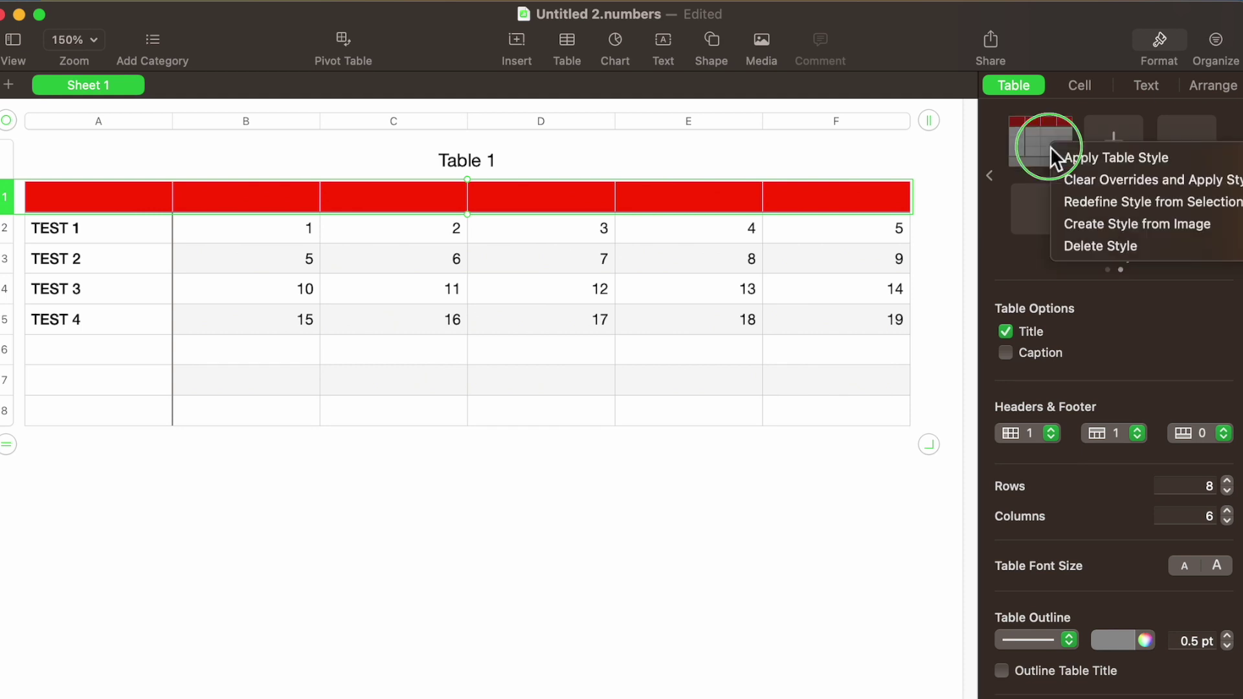
click(1096, 246)
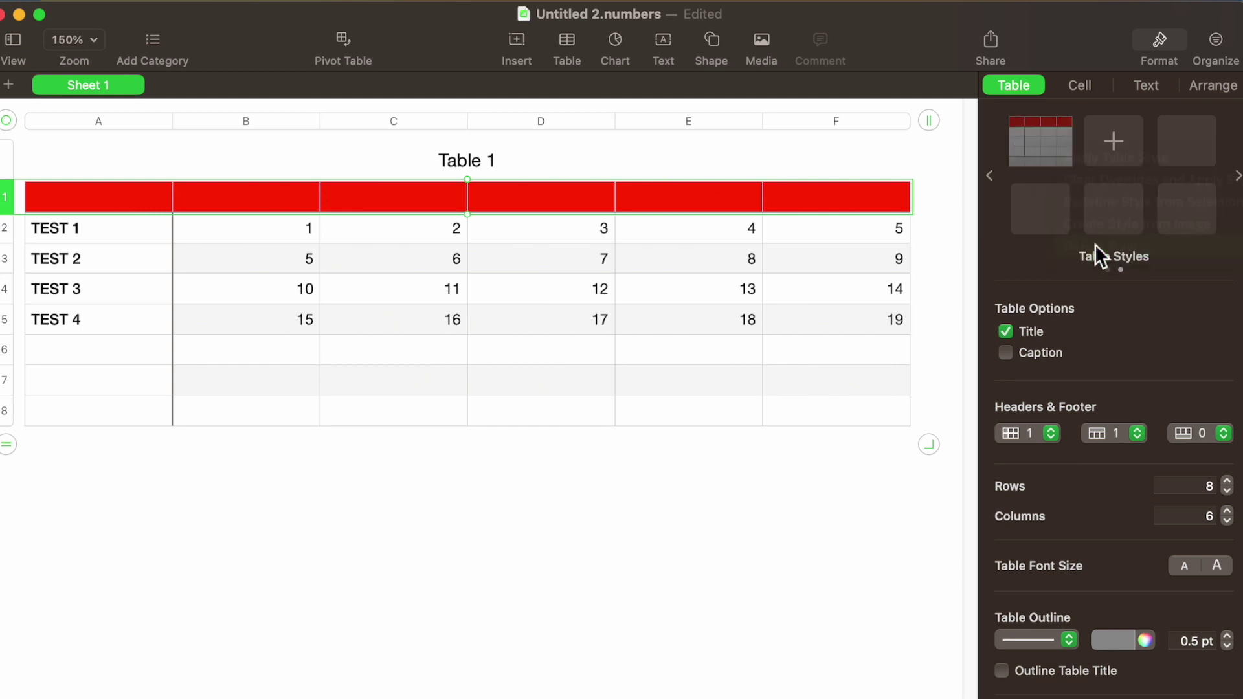
click(991, 175)
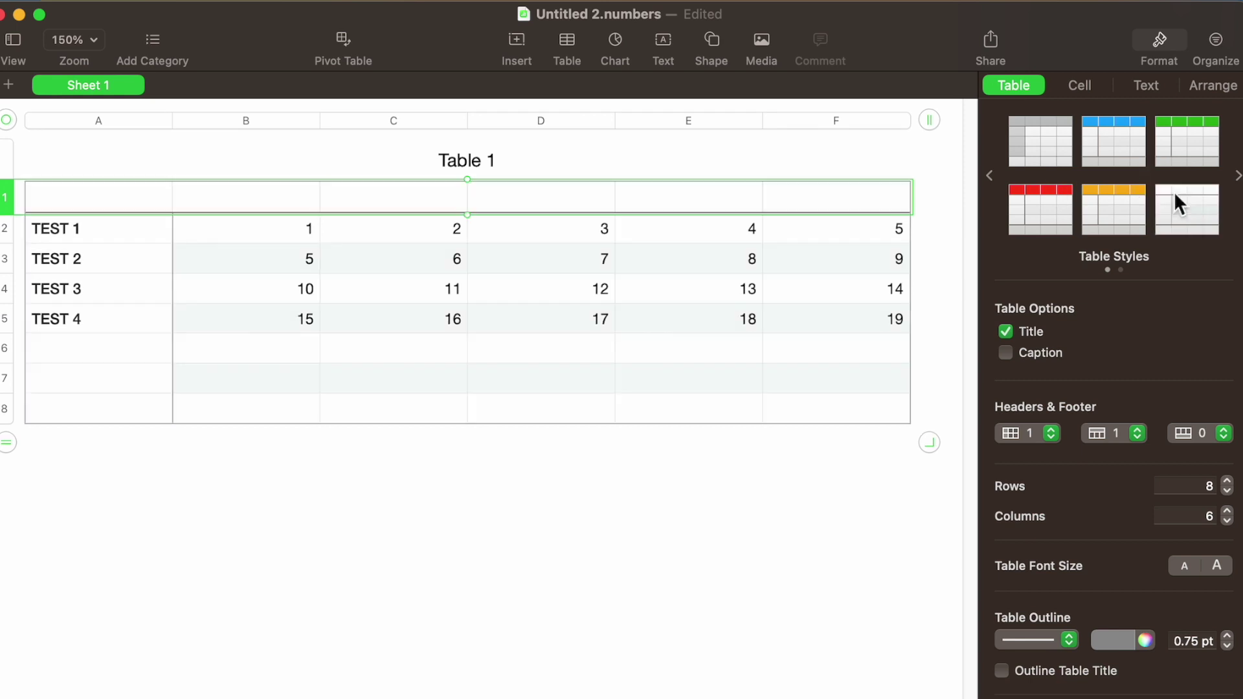
click(1145, 205)
click(1066, 216)
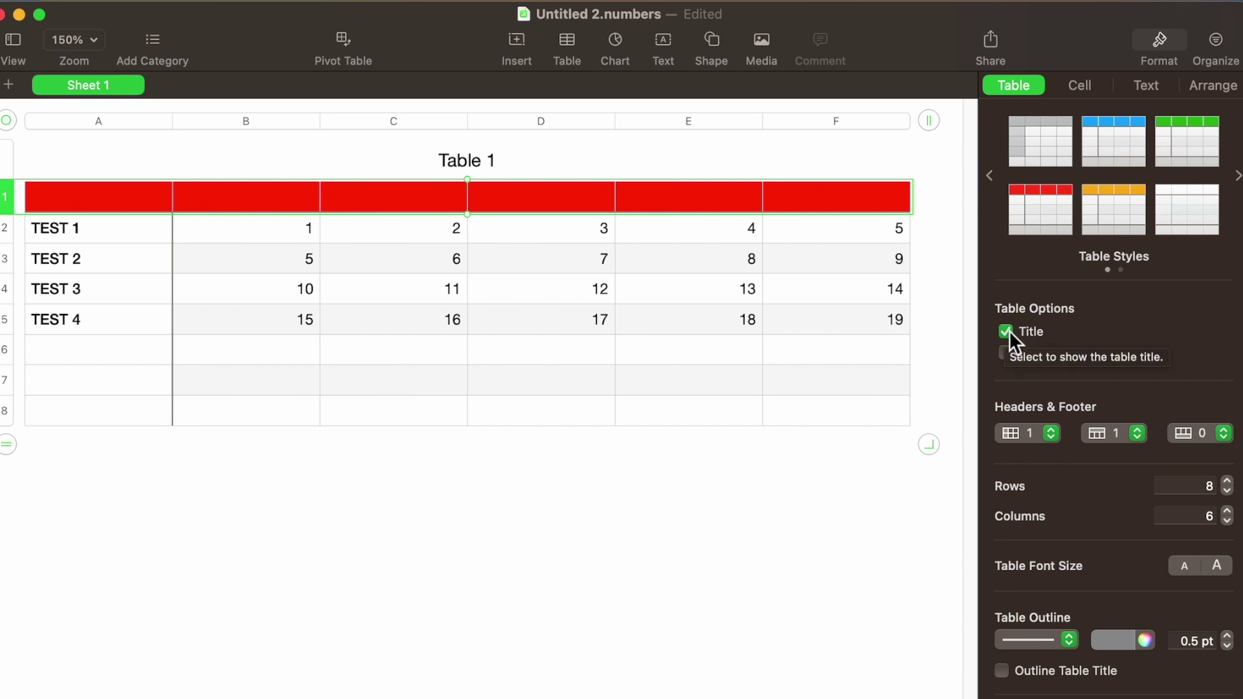
Turn off Table 1's title
click(507, 165)
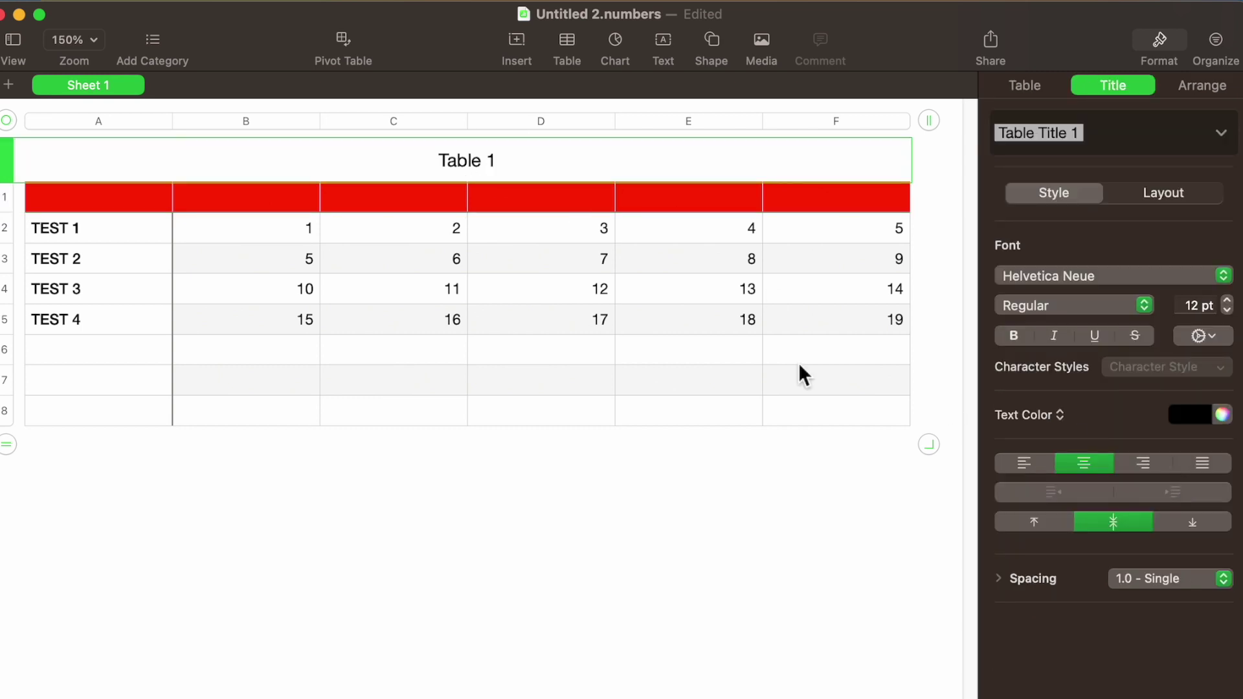
click(680, 411)
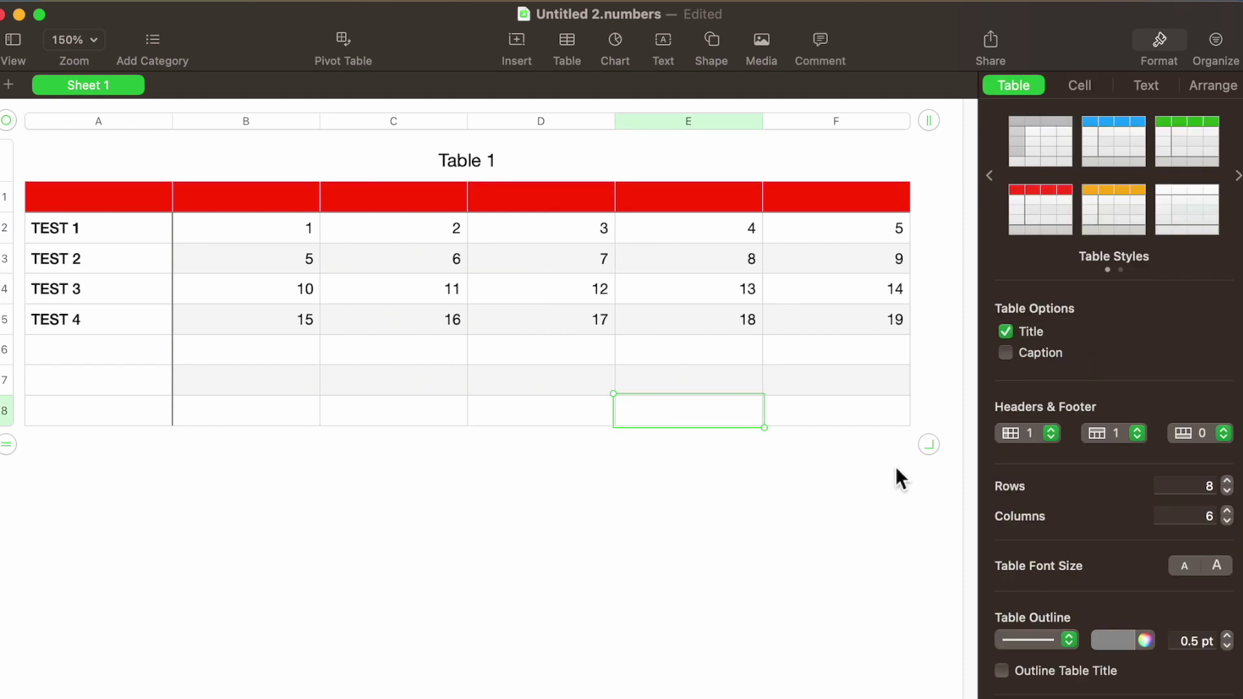
click(1005, 333)
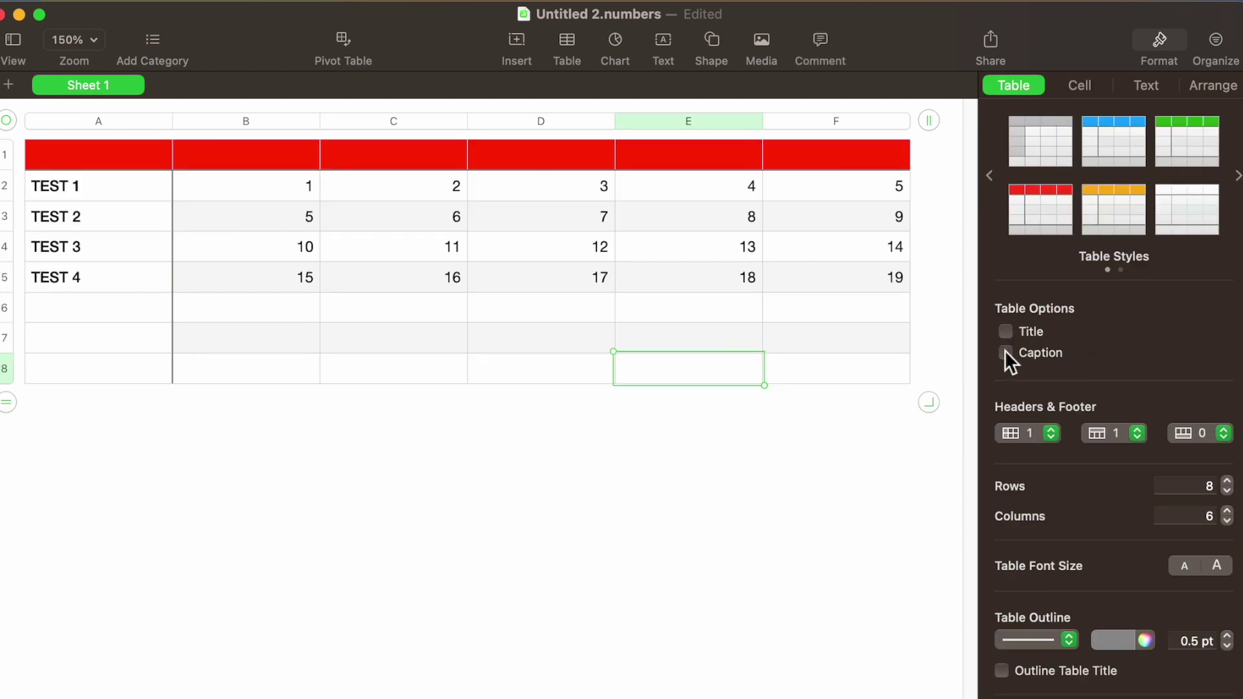
Add a caption reading 'Test' below the table, then switch the caption off again
click(1005, 352)
click(467, 425)
text(Test)
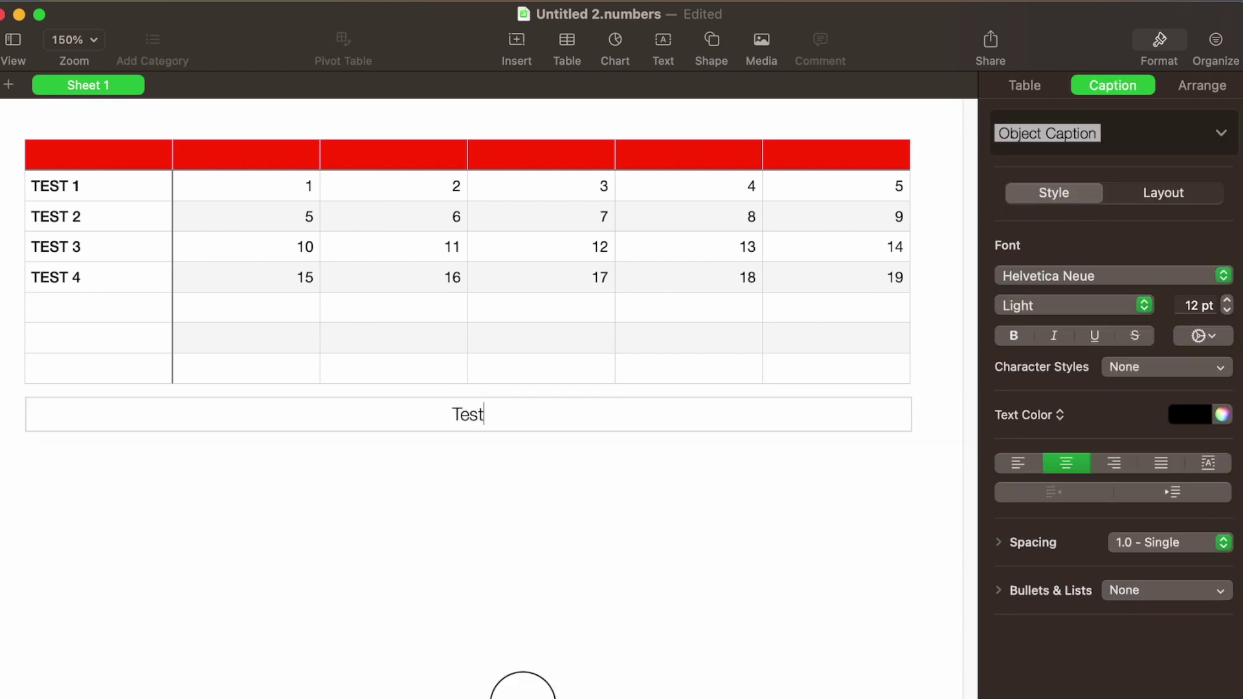
click(523, 687)
click(857, 278)
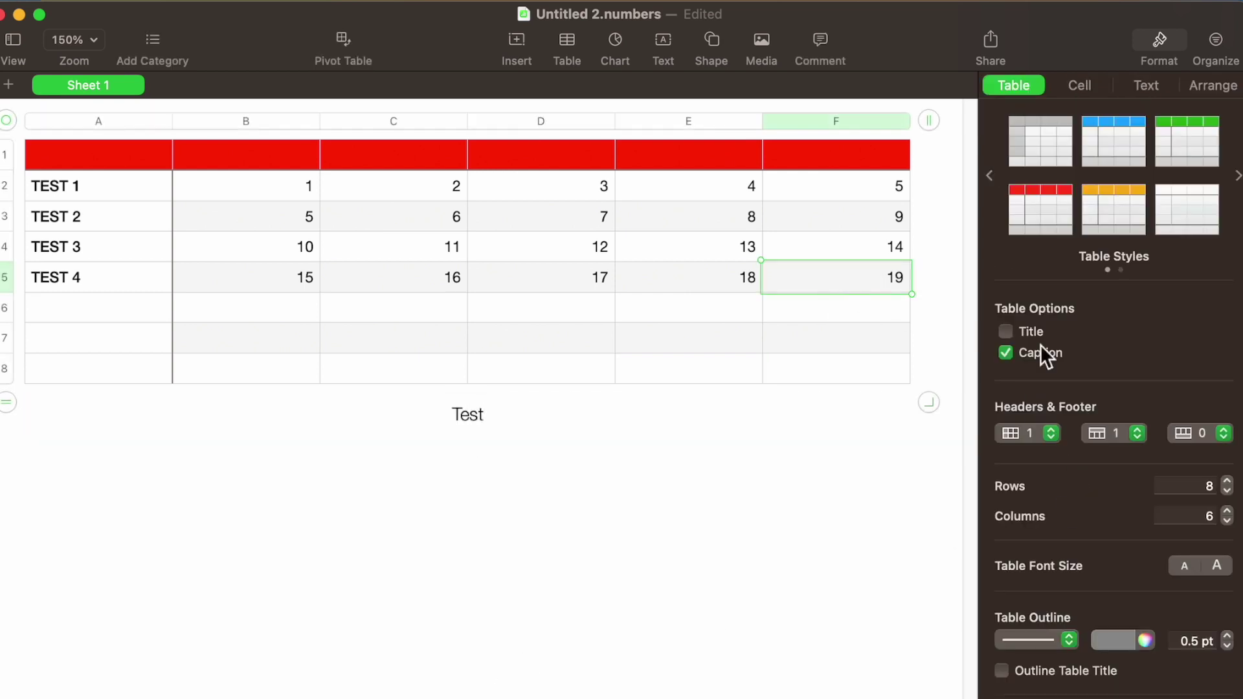
click(1005, 352)
click(1005, 352)
click(1006, 352)
click(1006, 352)
click(1005, 353)
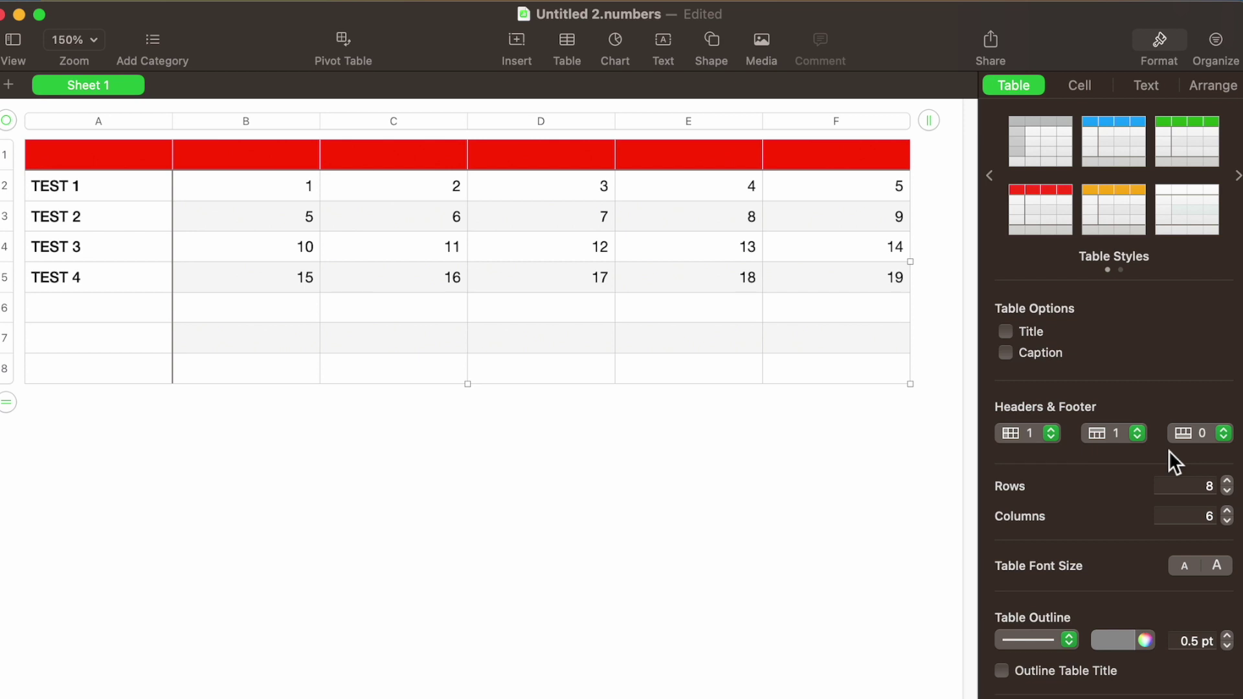
Set both header rows and header columns to 0 so the table has no headers
click(1052, 434)
click(1015, 406)
click(1136, 437)
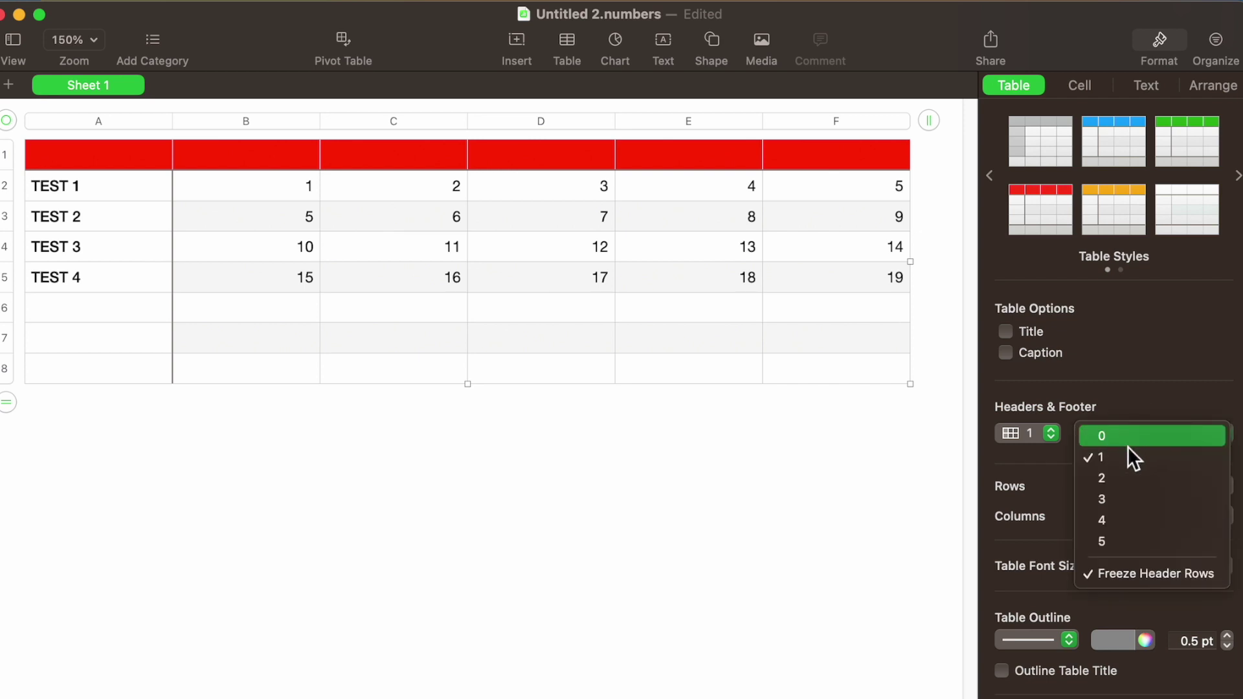
click(1119, 441)
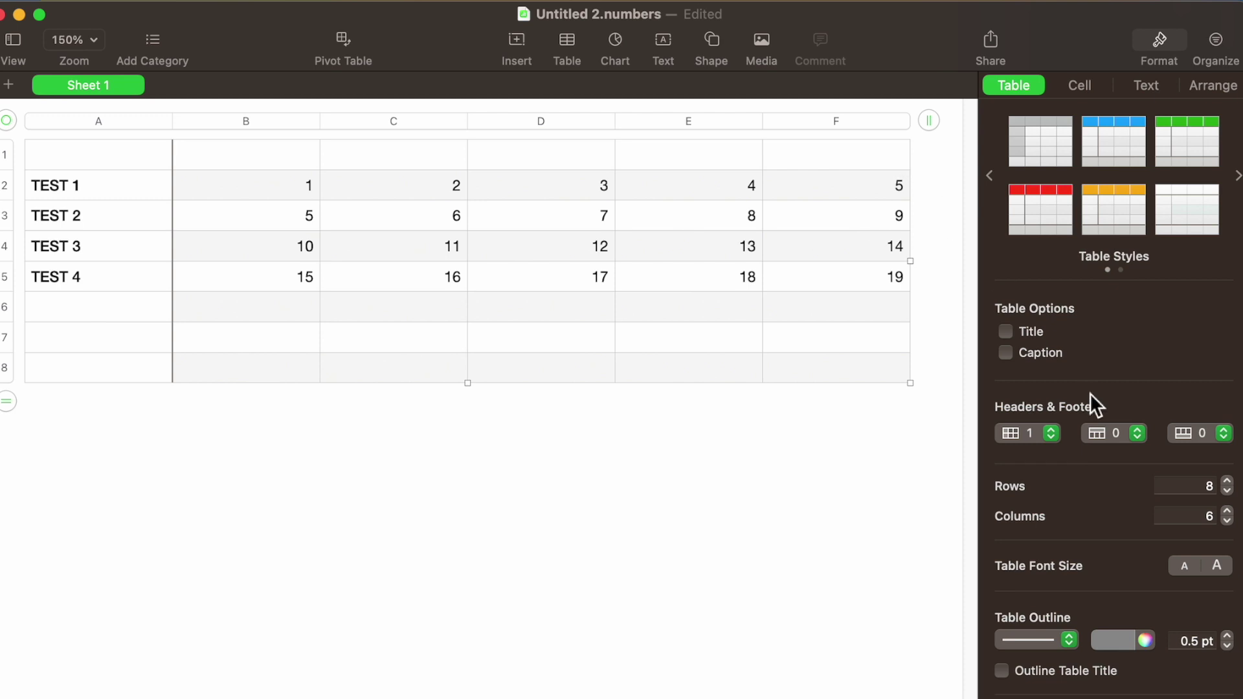
click(1052, 433)
click(1048, 437)
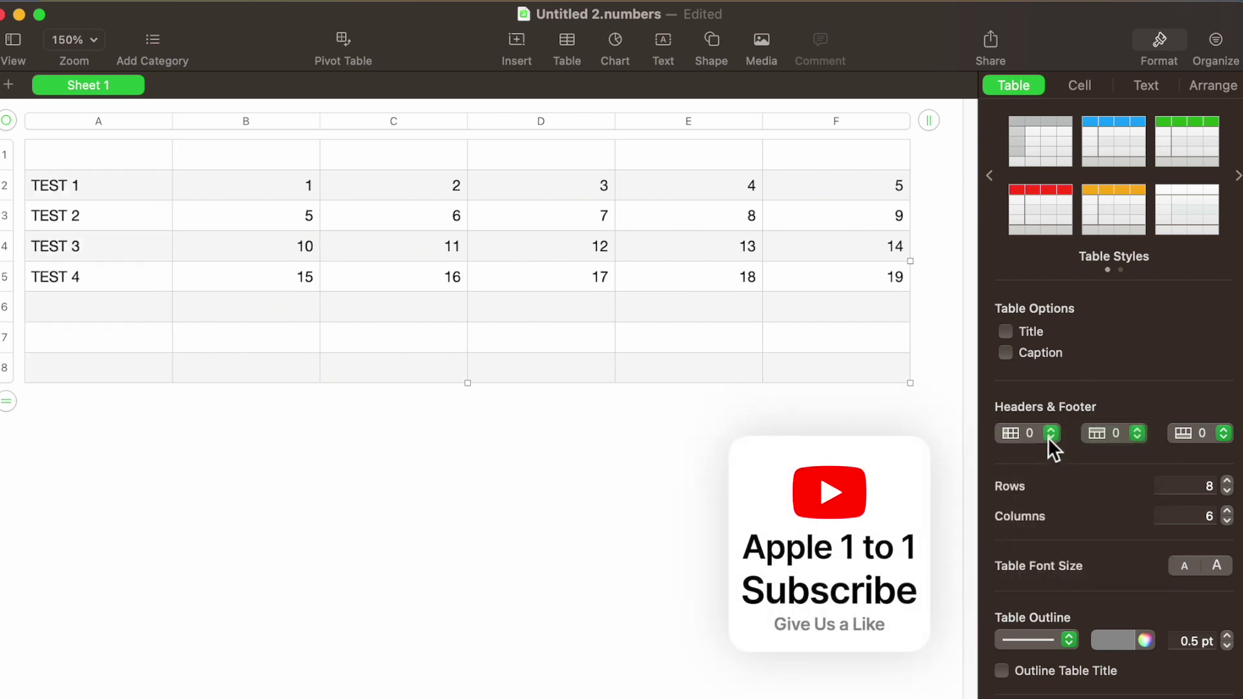
click(1051, 432)
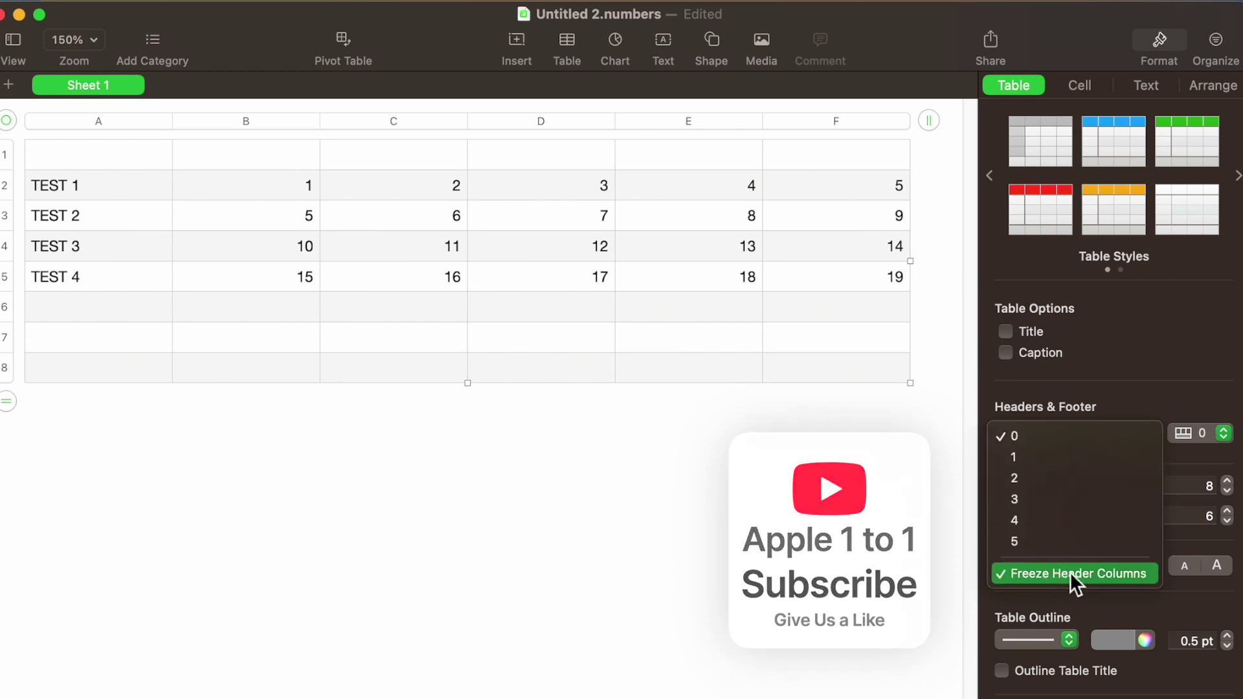
click(1145, 307)
click(843, 364)
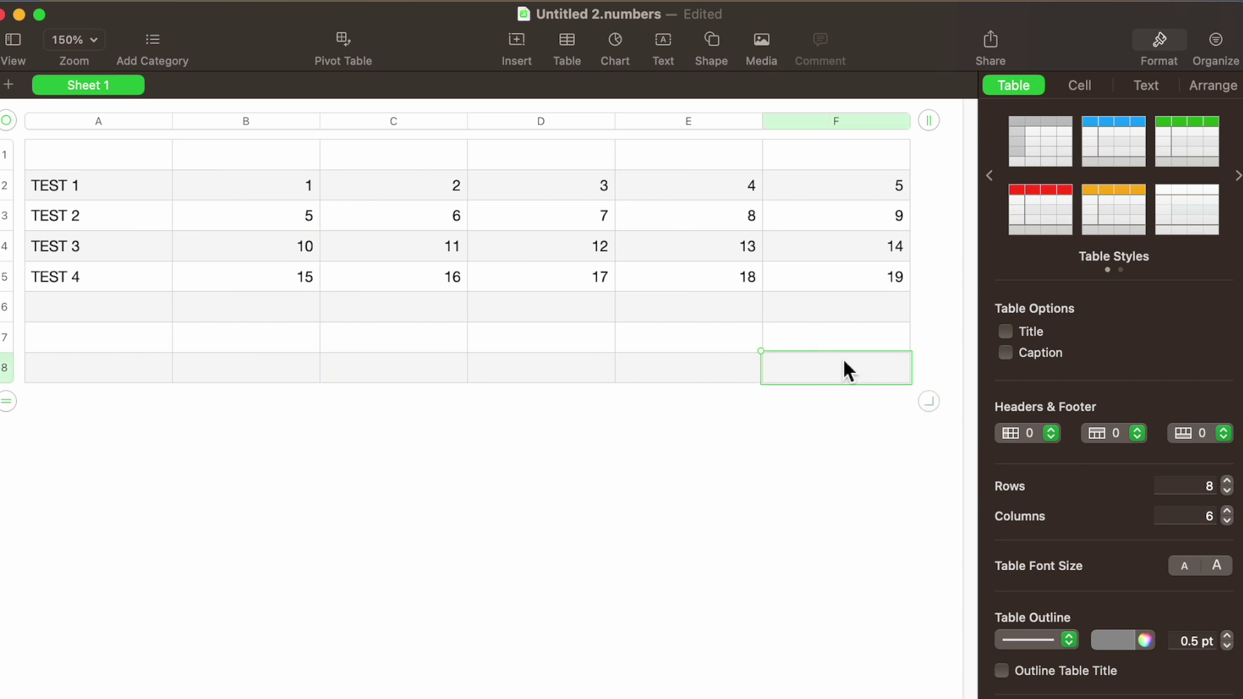
Extend the table to 42 rows, make row 1 a header row, and type 'test' in A1 and B1
drag(7, 402, 8, 697)
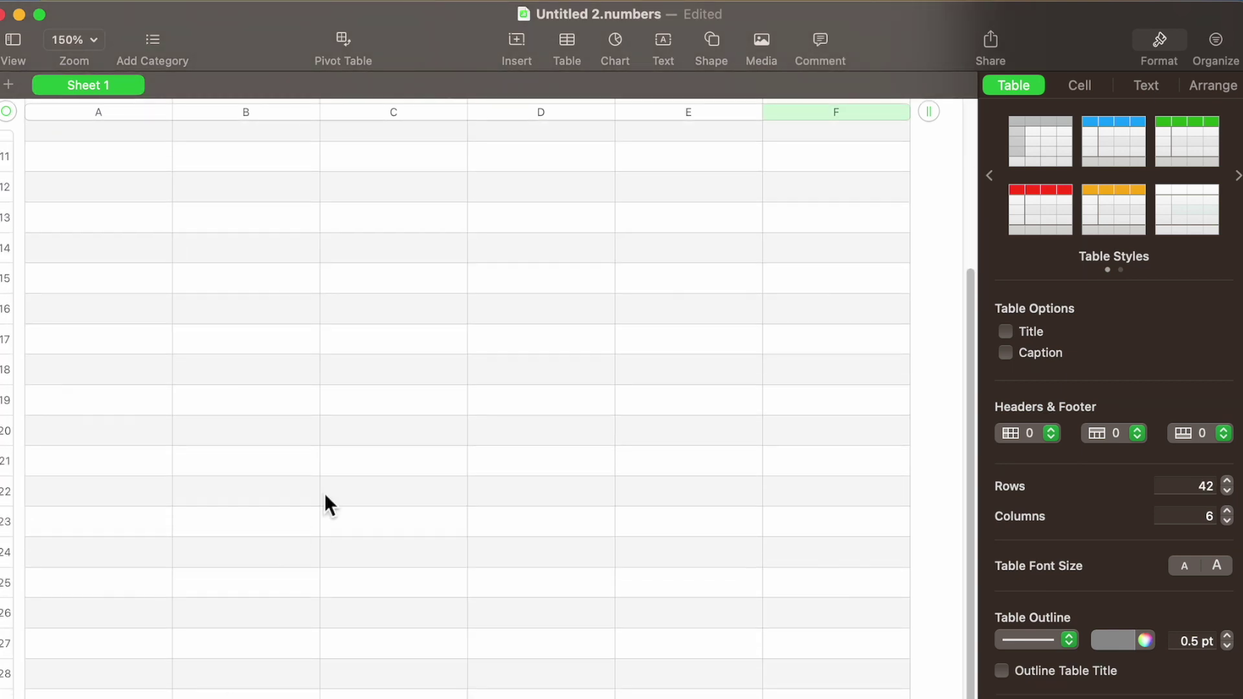
scroll(325, 504, up, 5)
click(1105, 433)
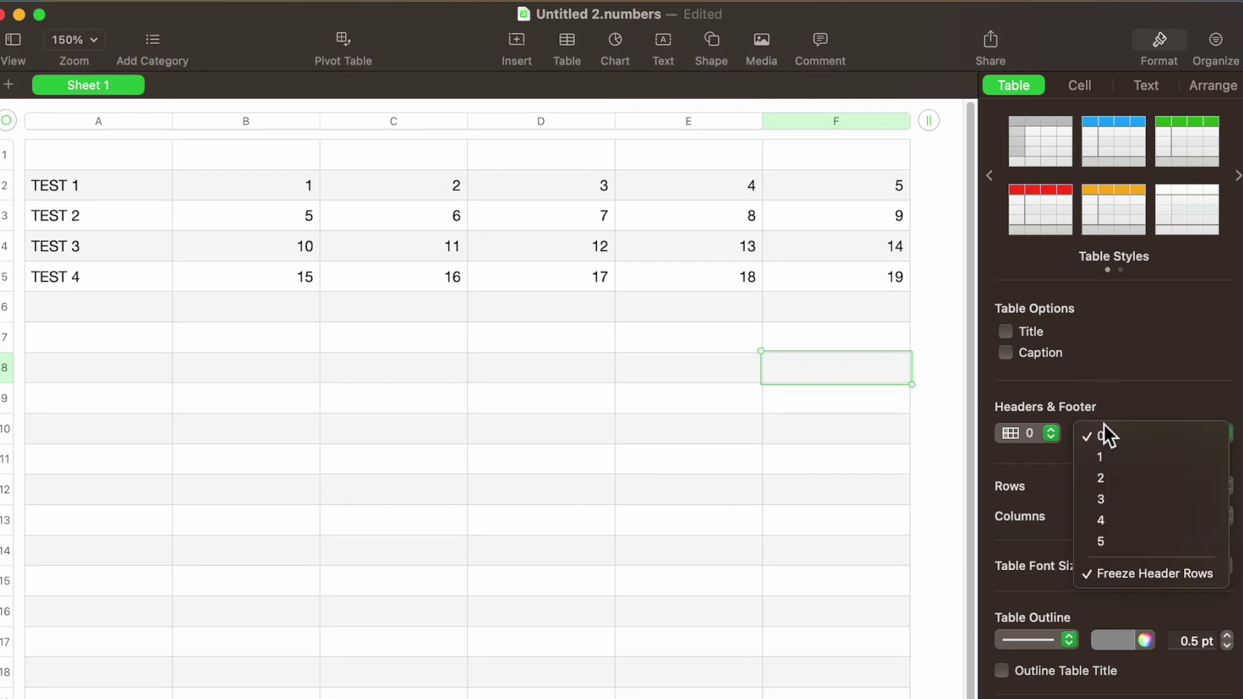
click(1113, 453)
click(126, 161)
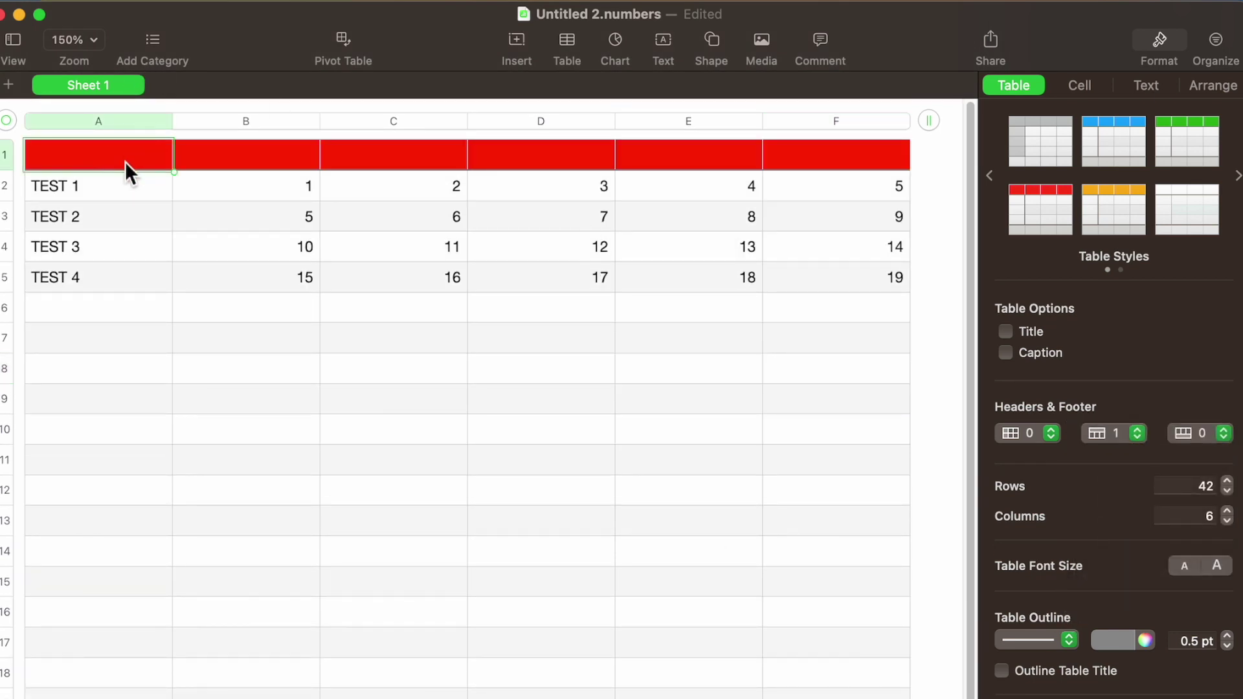
text(test)
key(Tab)
text(test)
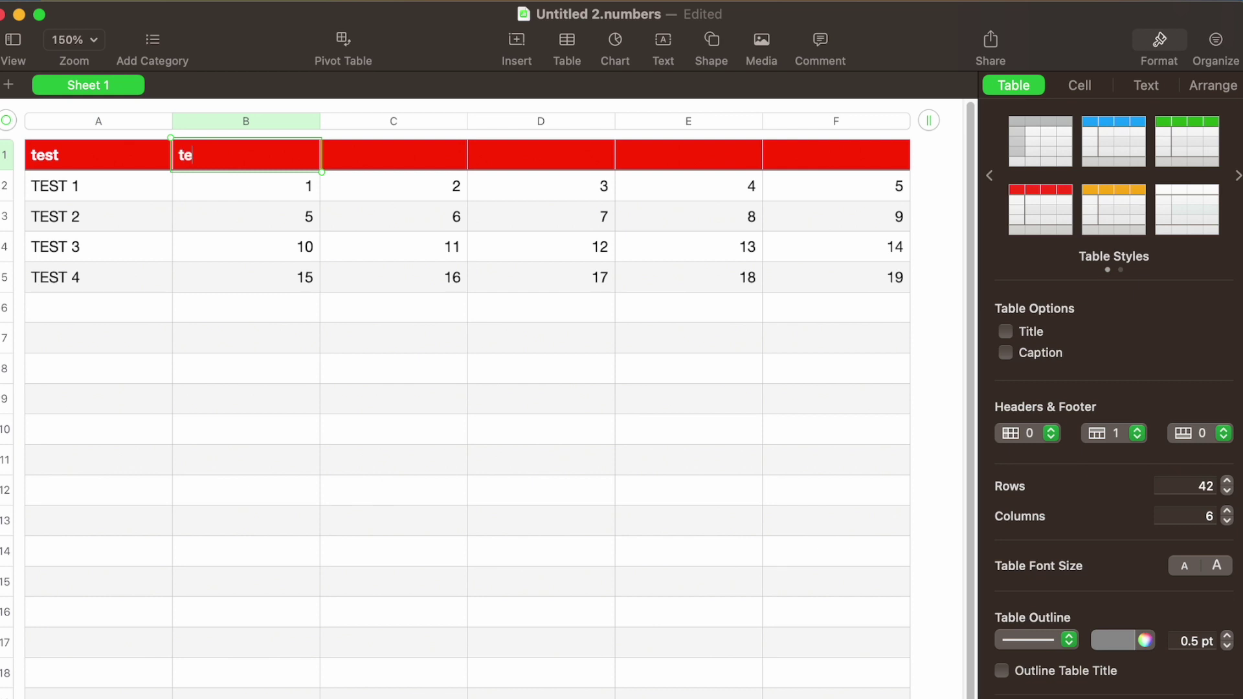
Turn off Freeze Header Rows, scrolling the table to check the header's behaviour
scroll(199, 457, down, 5)
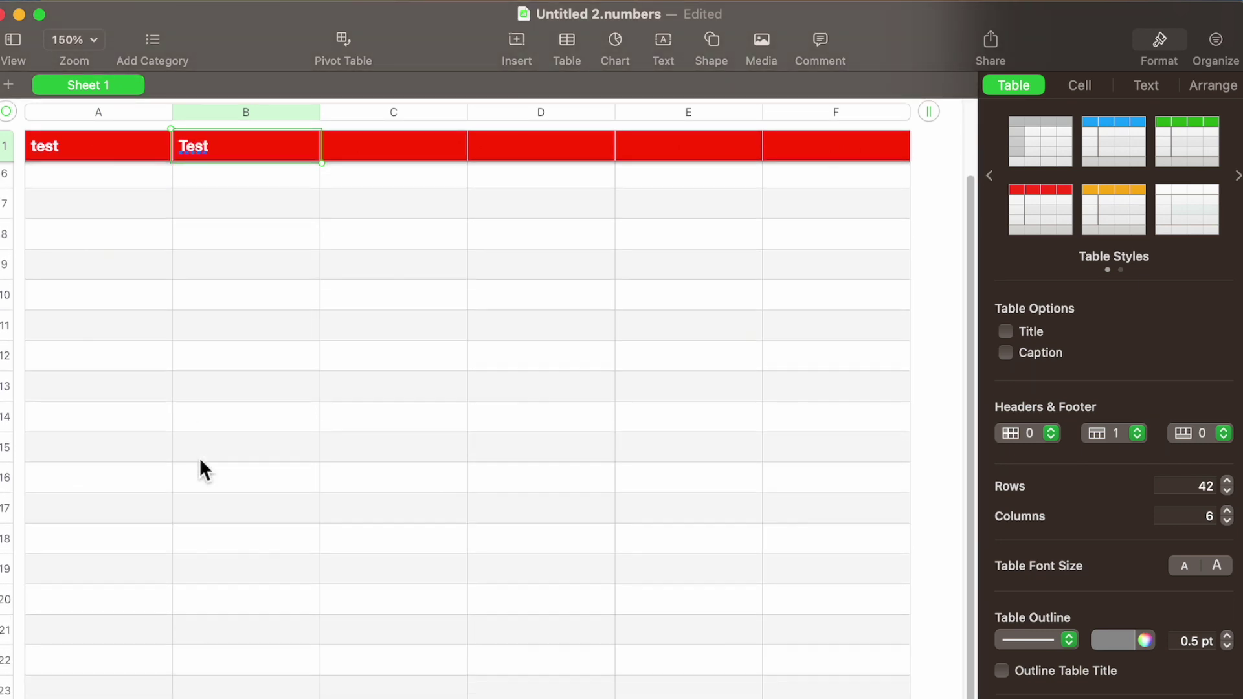
scroll(199, 457, down, 4)
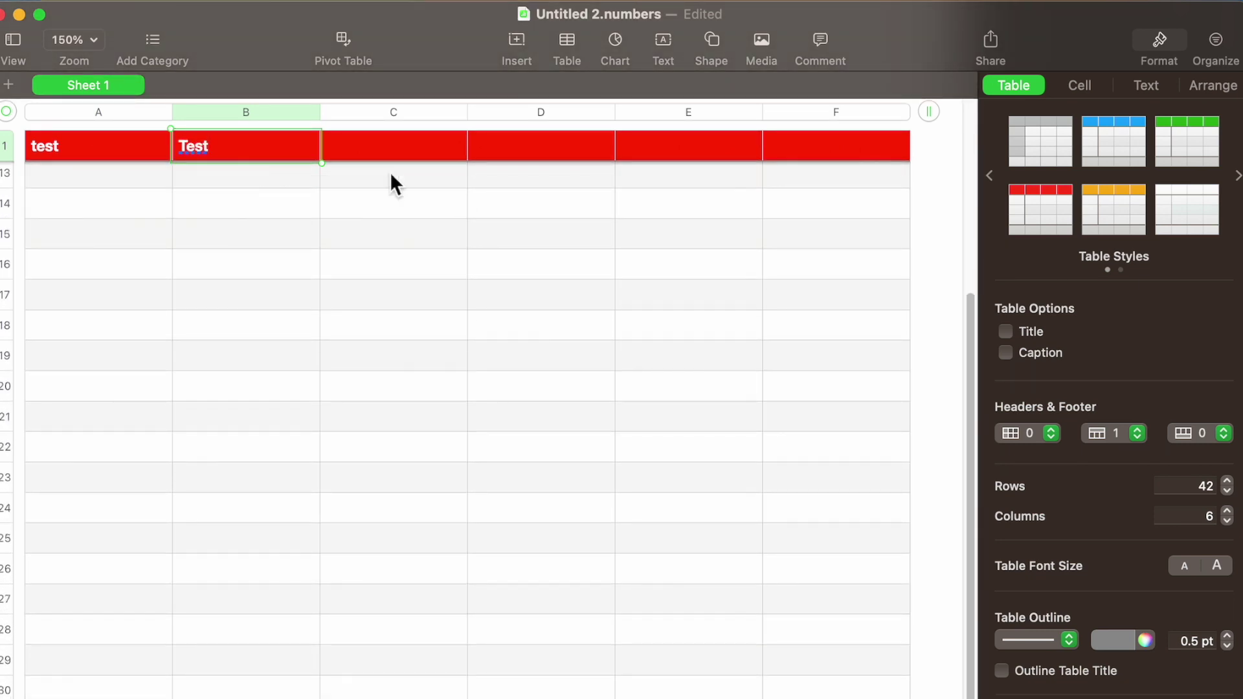
scroll(619, 304, up, 8)
scroll(191, 211, down, 10)
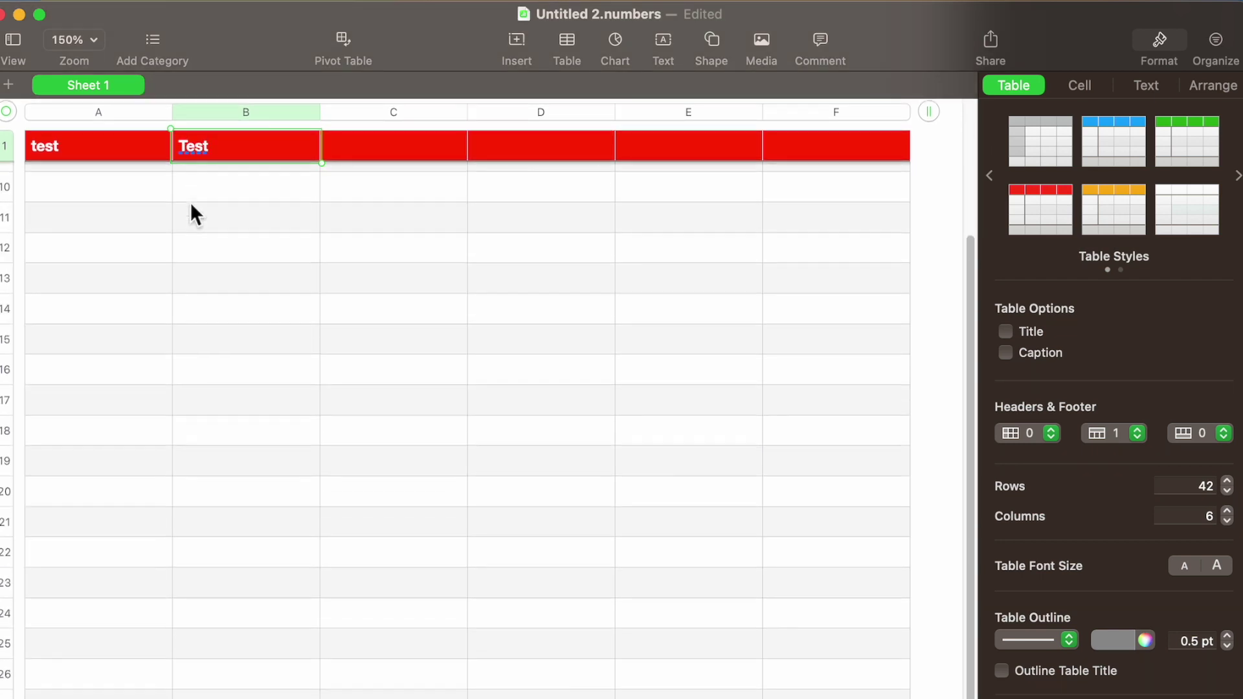
scroll(191, 211, up, 8)
scroll(270, 416, down, 4)
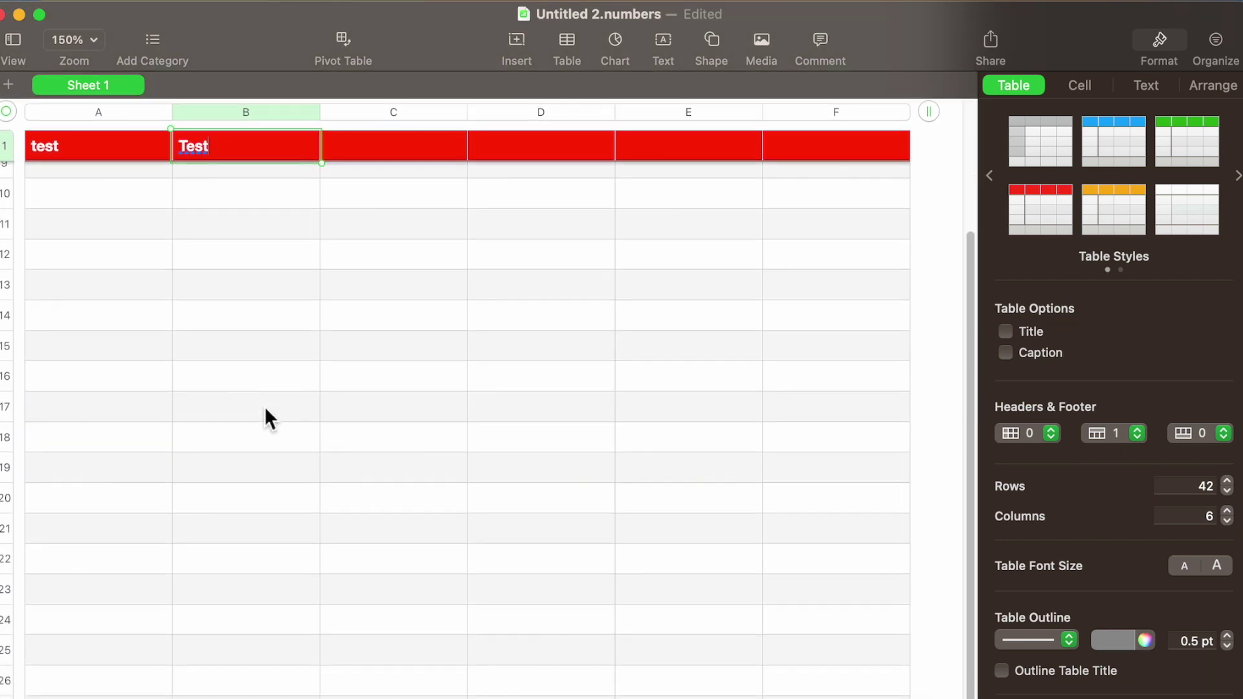
scroll(277, 175, up, 8)
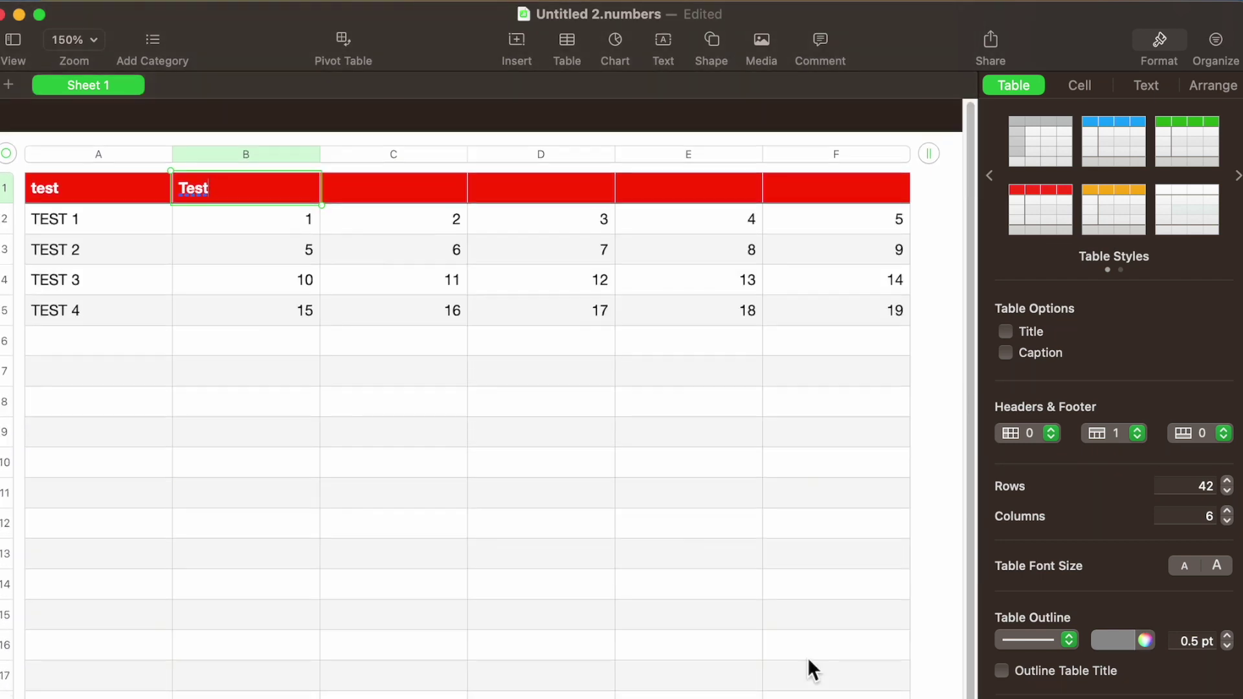
click(1145, 429)
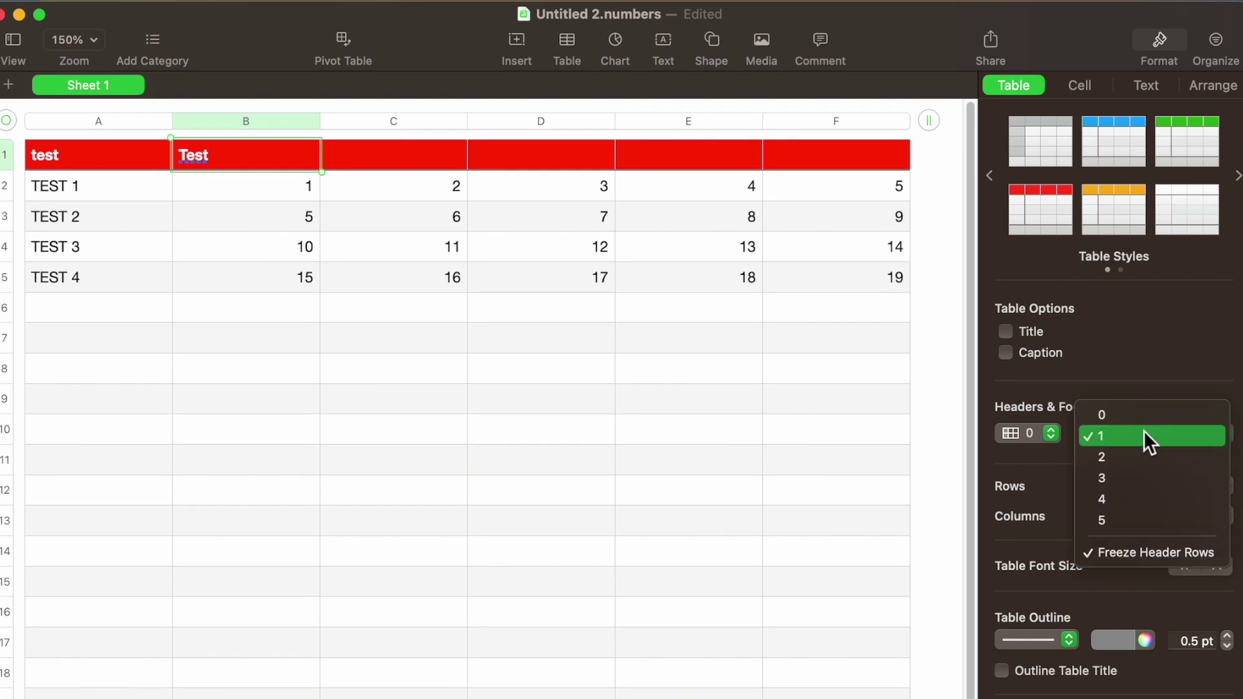
click(1141, 549)
scroll(454, 544, down, 8)
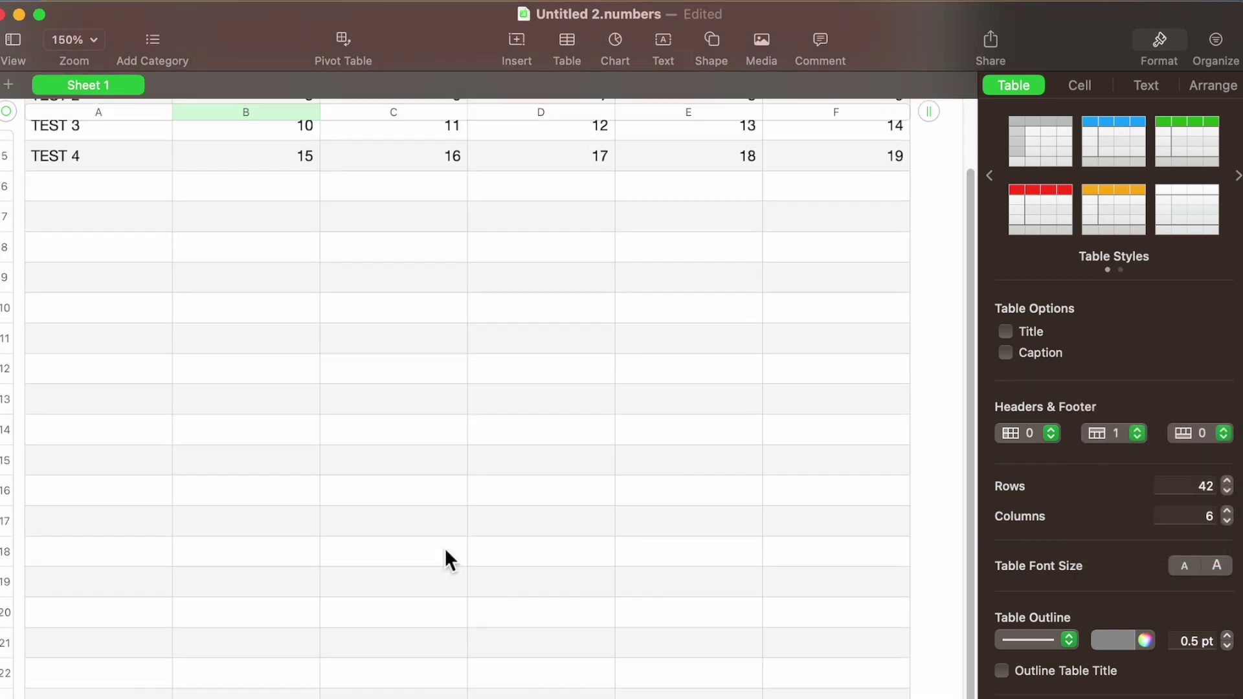
scroll(445, 548, up, 8)
click(1138, 433)
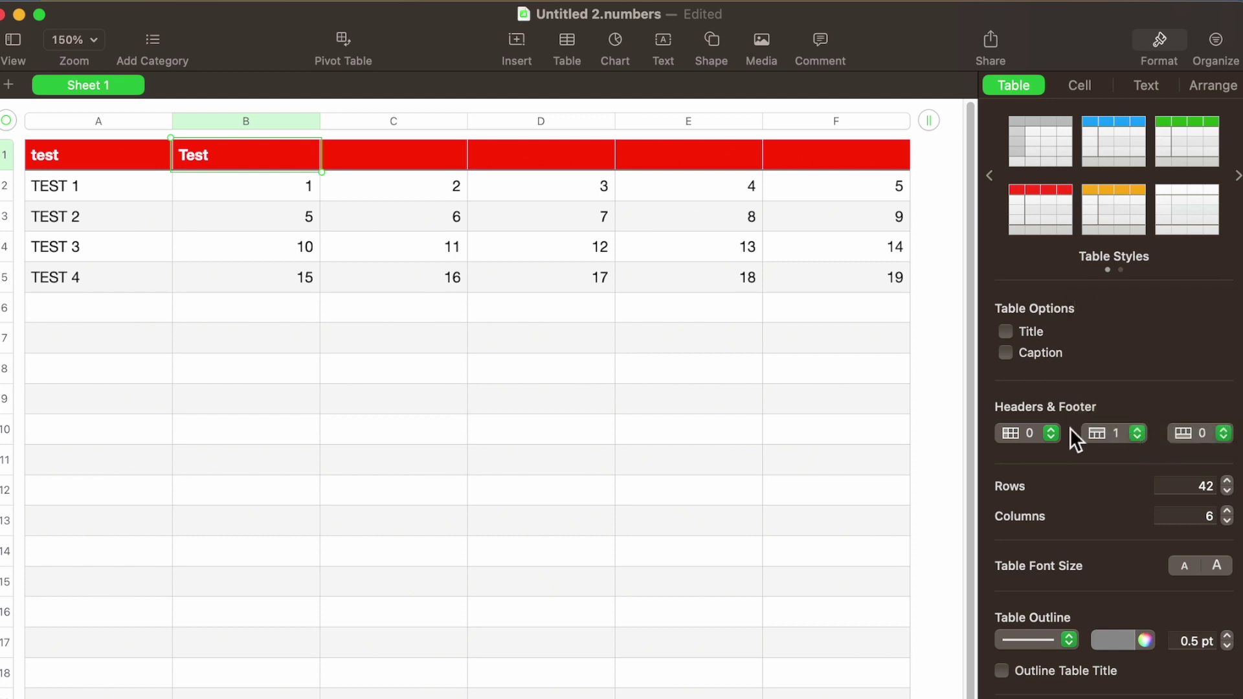
Make column A a header column
click(1050, 434)
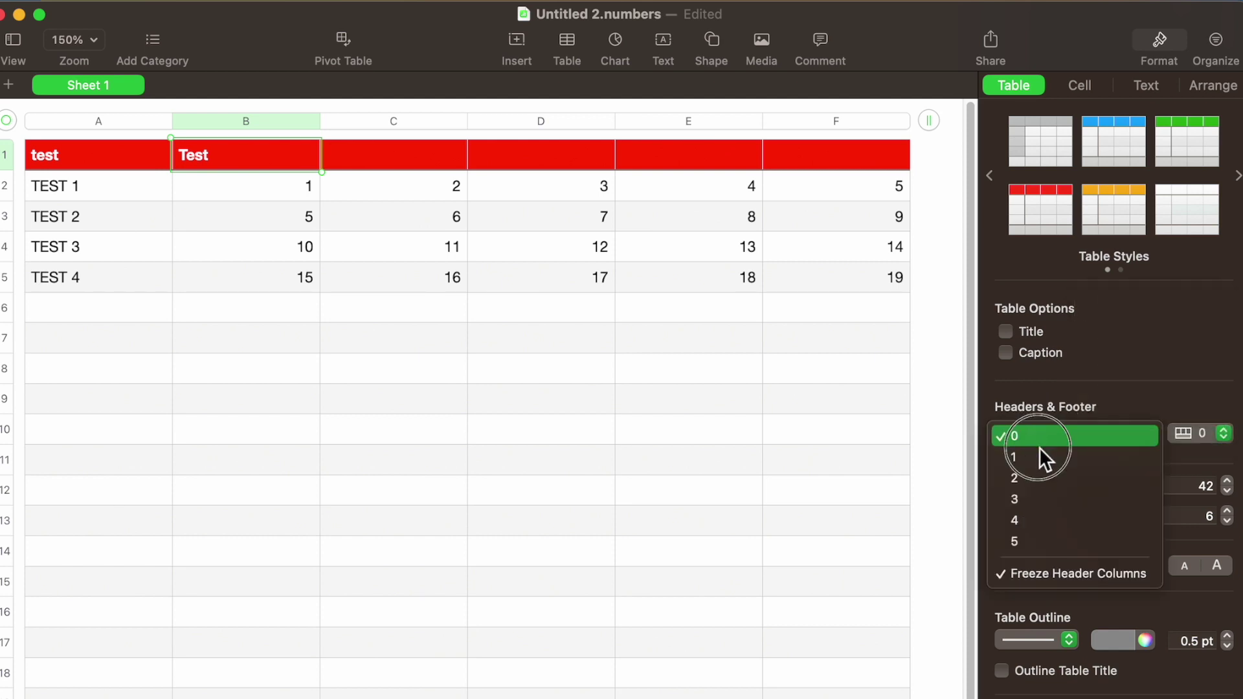
click(1036, 458)
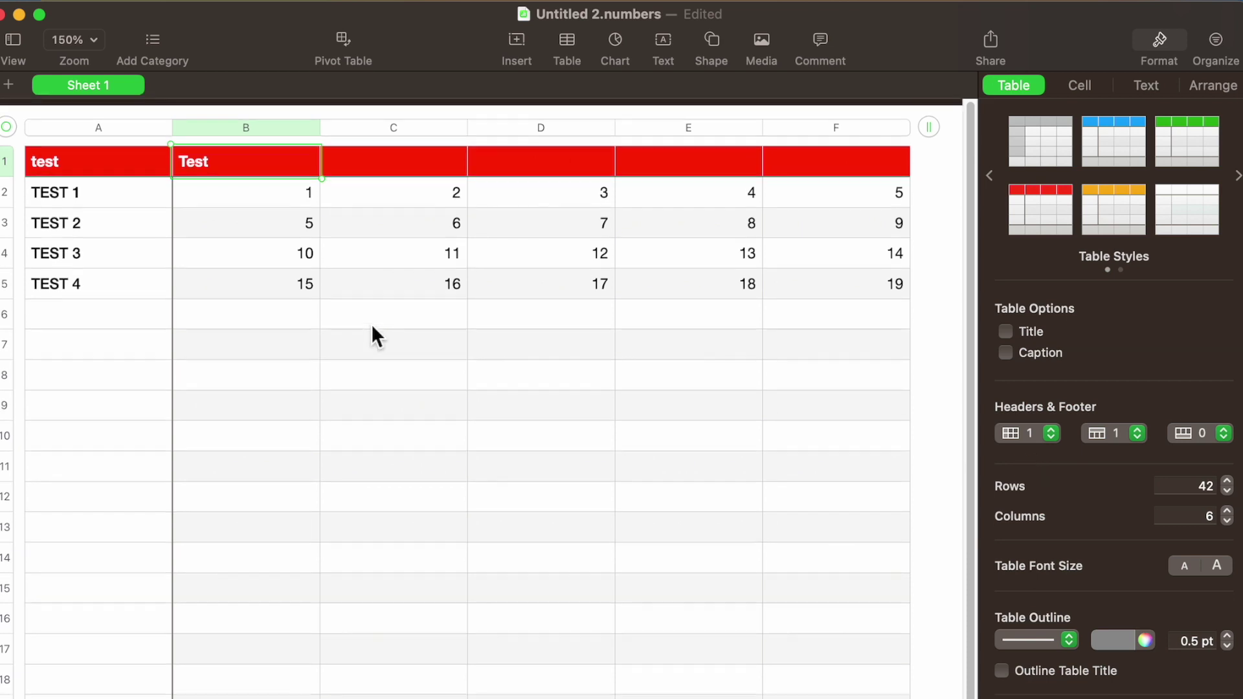
click(1047, 436)
click(1049, 439)
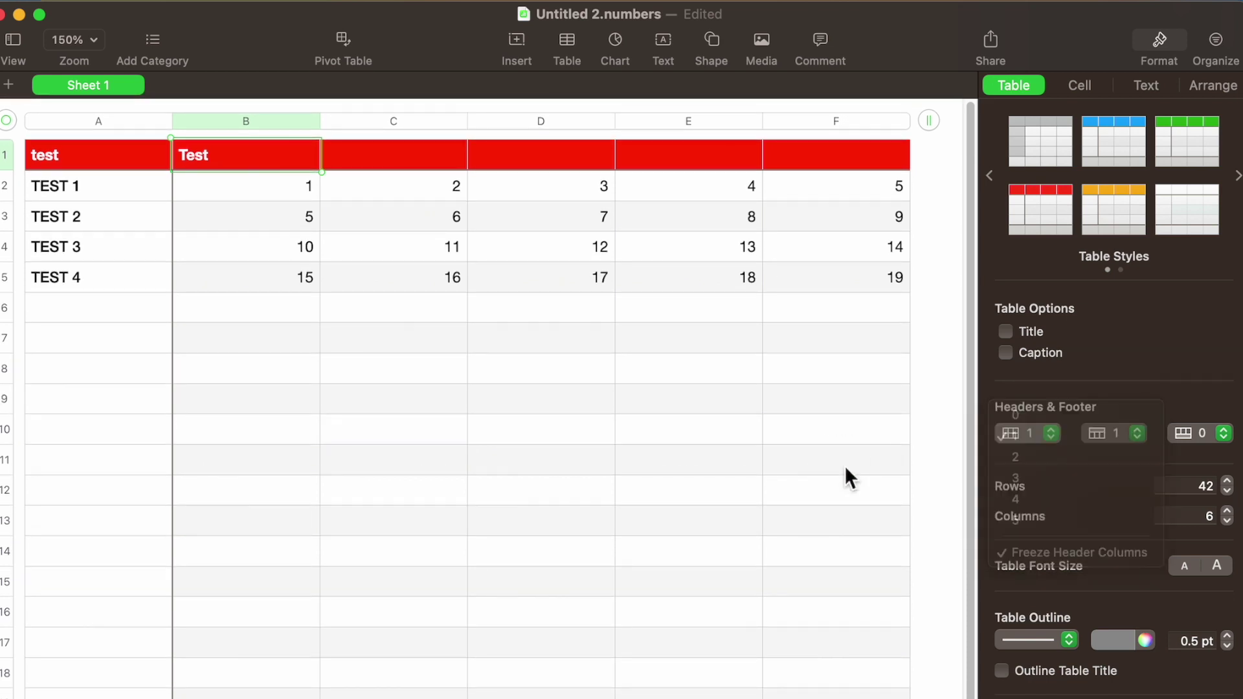
Add a footer row, trim the table back to 8 rows, then set footer rows to 0
click(1226, 434)
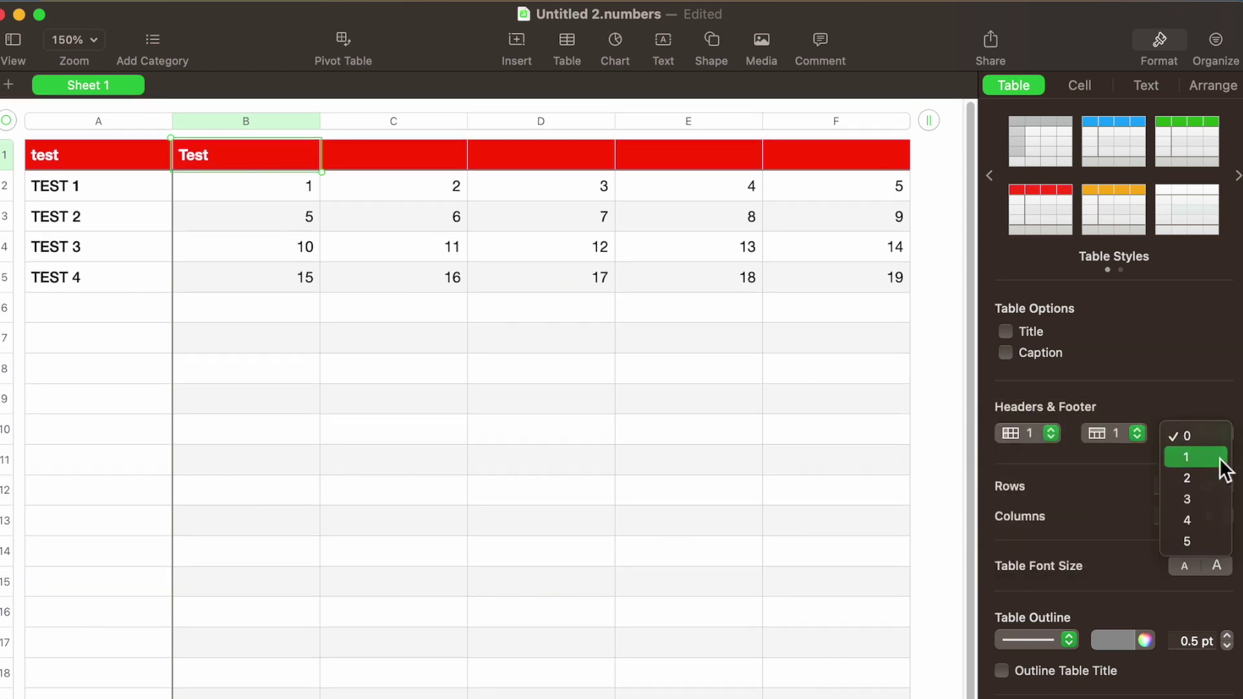
click(1224, 458)
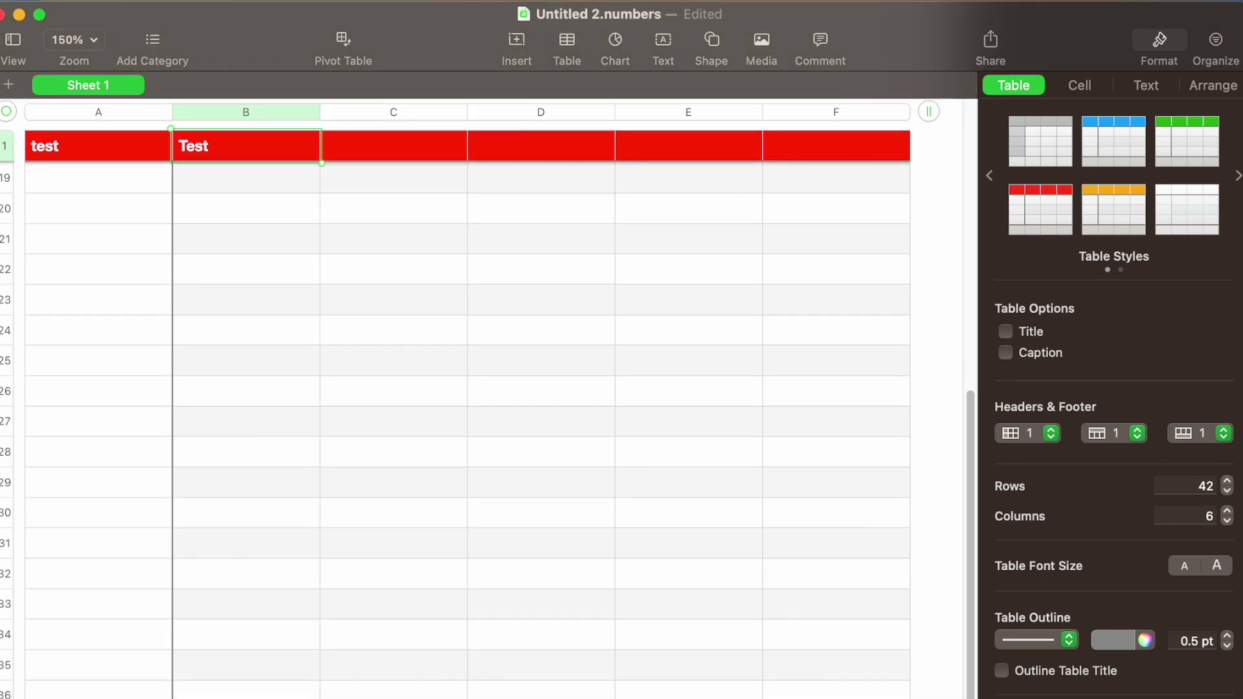
drag(861, 693, 838, 436)
click(1209, 434)
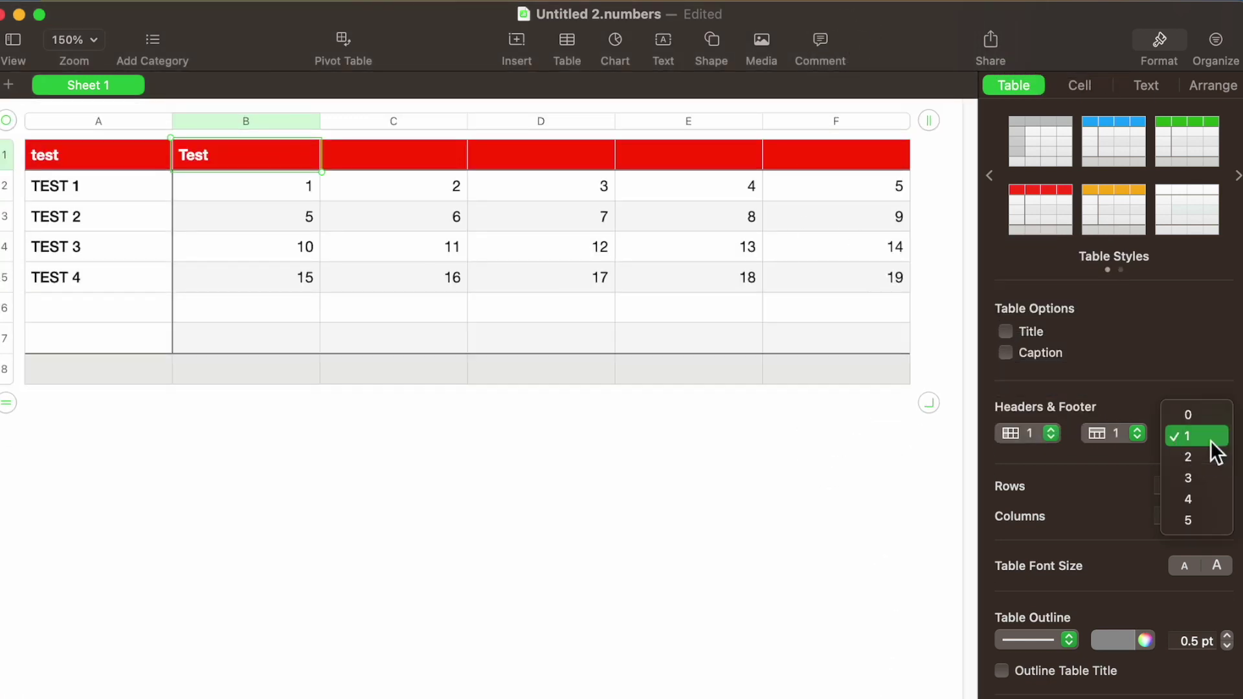
click(1202, 421)
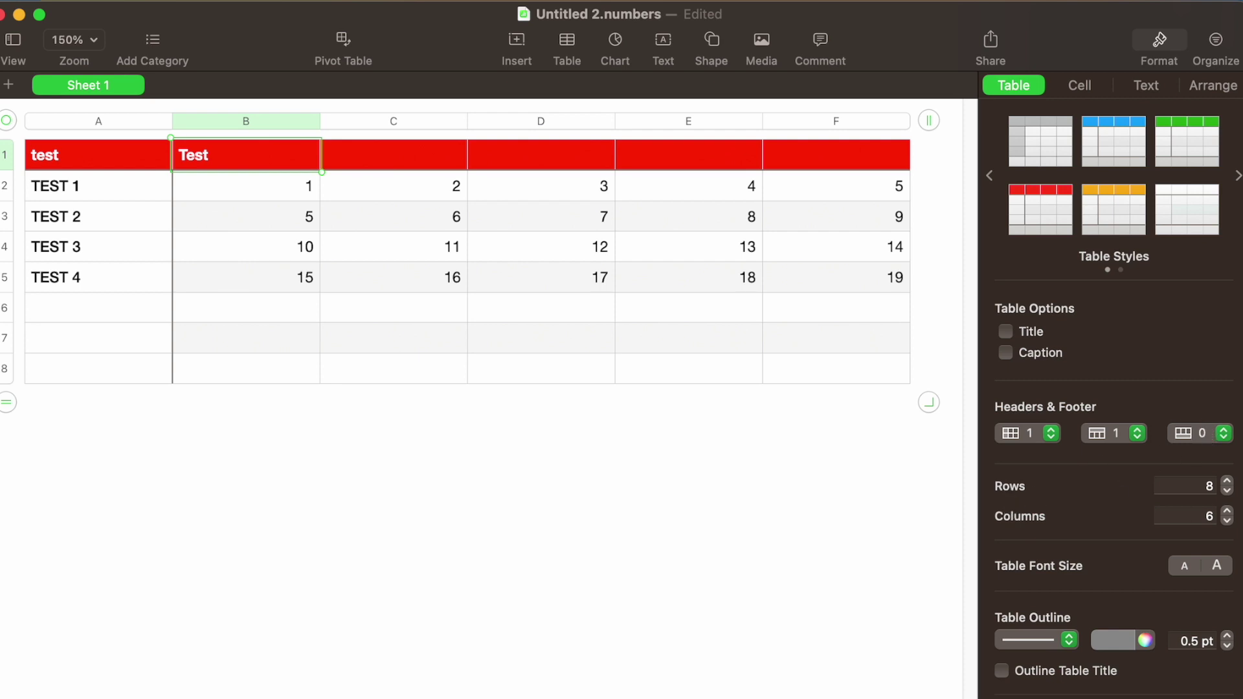
Enlarge the table to 7 columns and set its row count to 11
drag(929, 402, 59, 522)
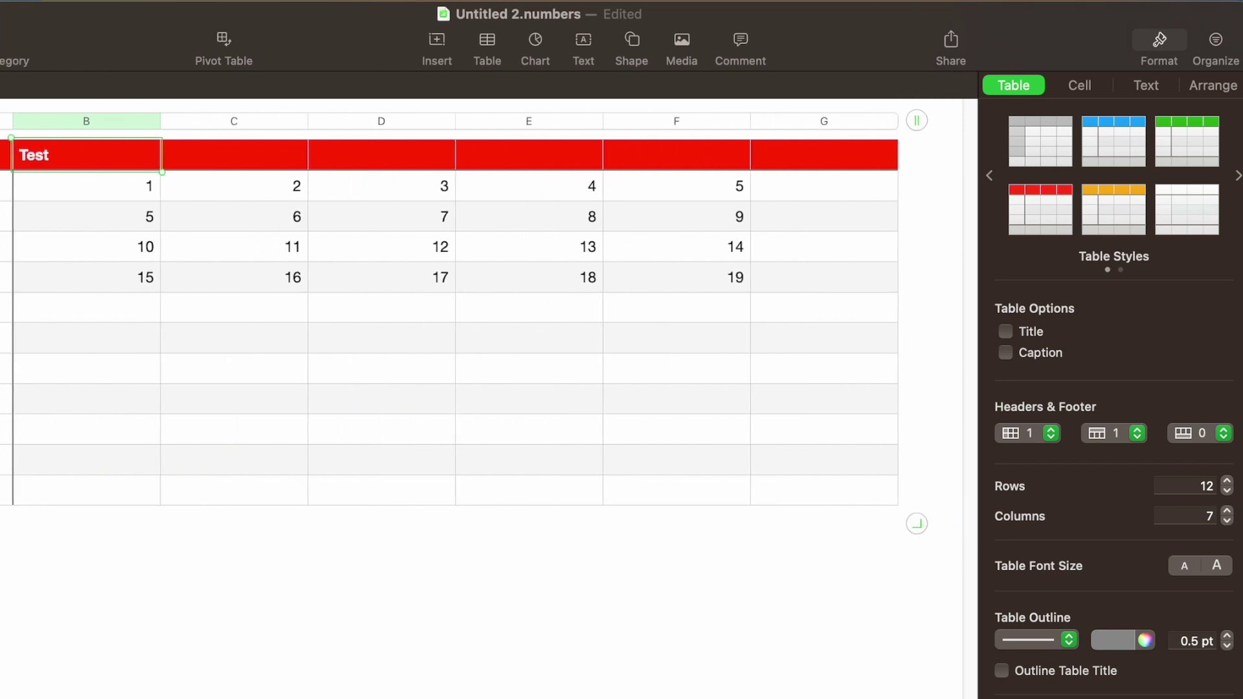
click(1227, 491)
click(1227, 491)
click(1227, 491)
click(1227, 491)
click(1228, 491)
click(1228, 482)
click(1227, 482)
click(1227, 483)
click(1227, 483)
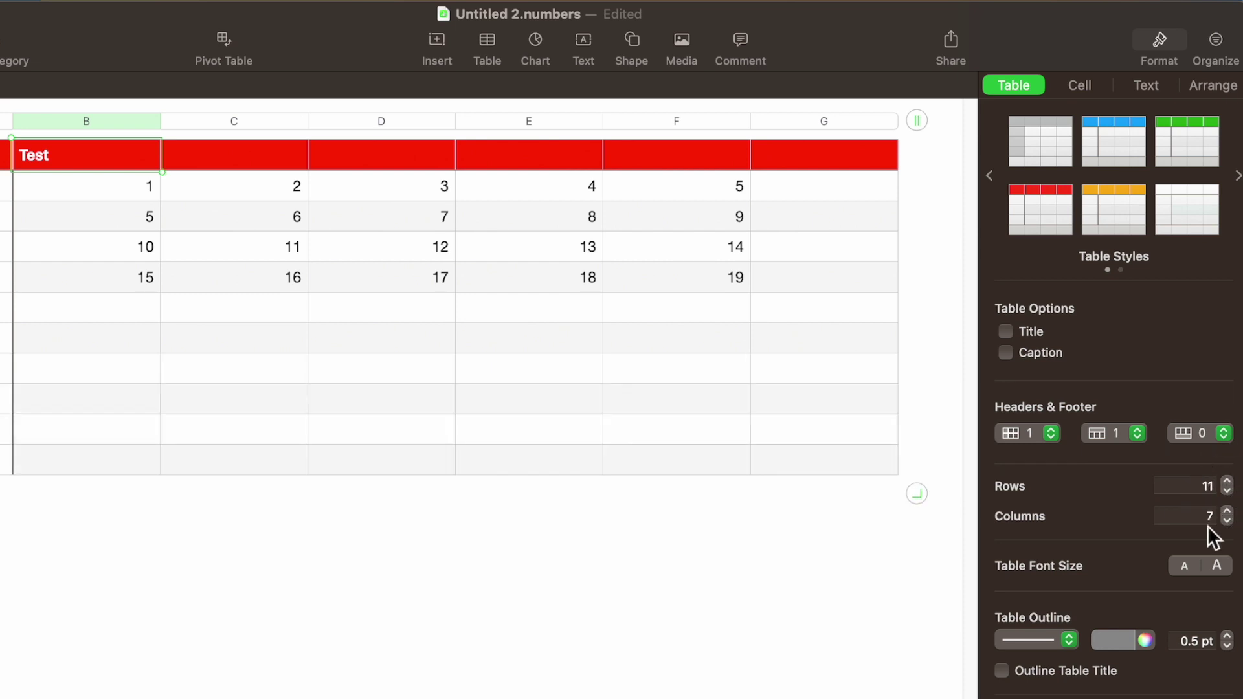
Adjust the table font size up and down, ending smaller than the original
click(1218, 566)
click(1218, 566)
click(1218, 566)
click(1218, 566)
click(1218, 566)
click(1218, 566)
click(1184, 566)
click(1184, 566)
click(1184, 566)
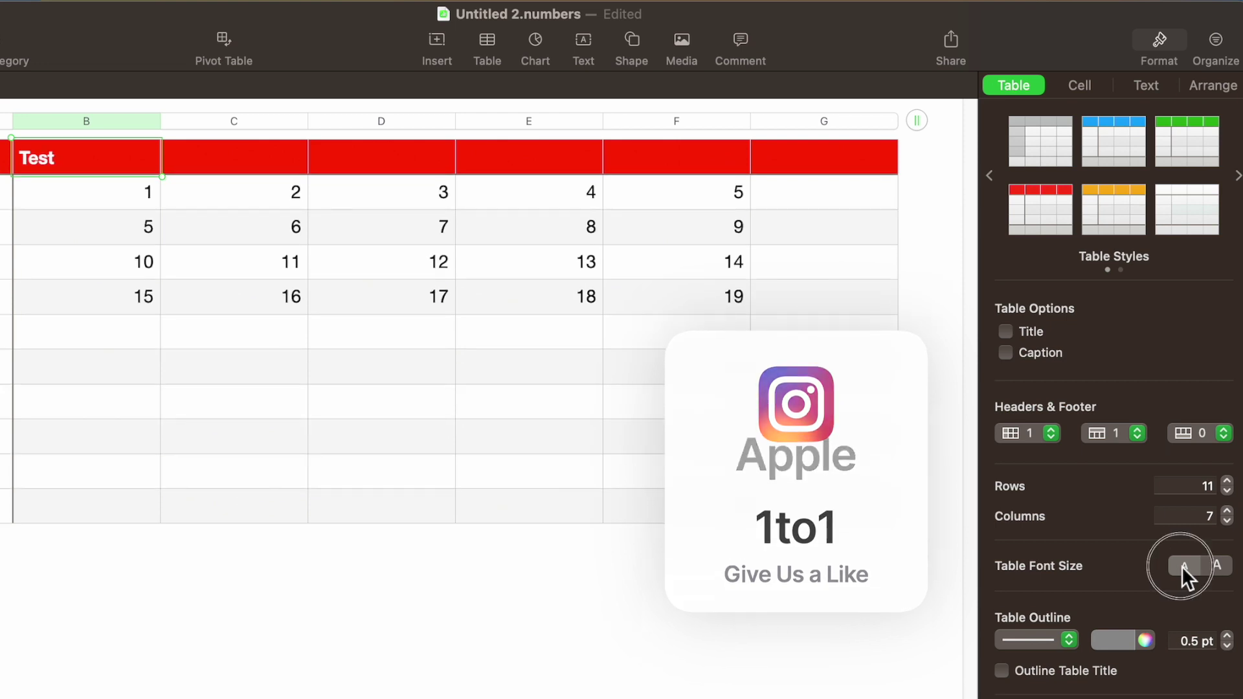
click(1184, 566)
click(1184, 566)
click(1183, 566)
click(1219, 566)
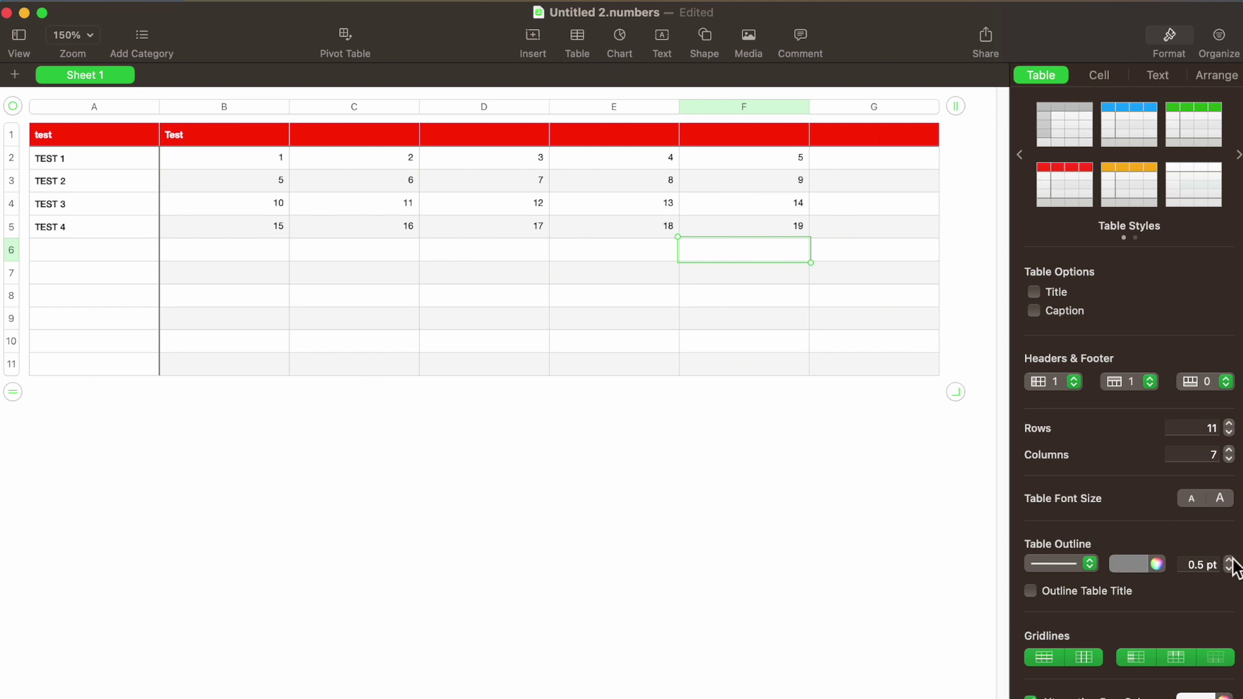
Try a thick 6 pt black outline on the table
click(991, 375)
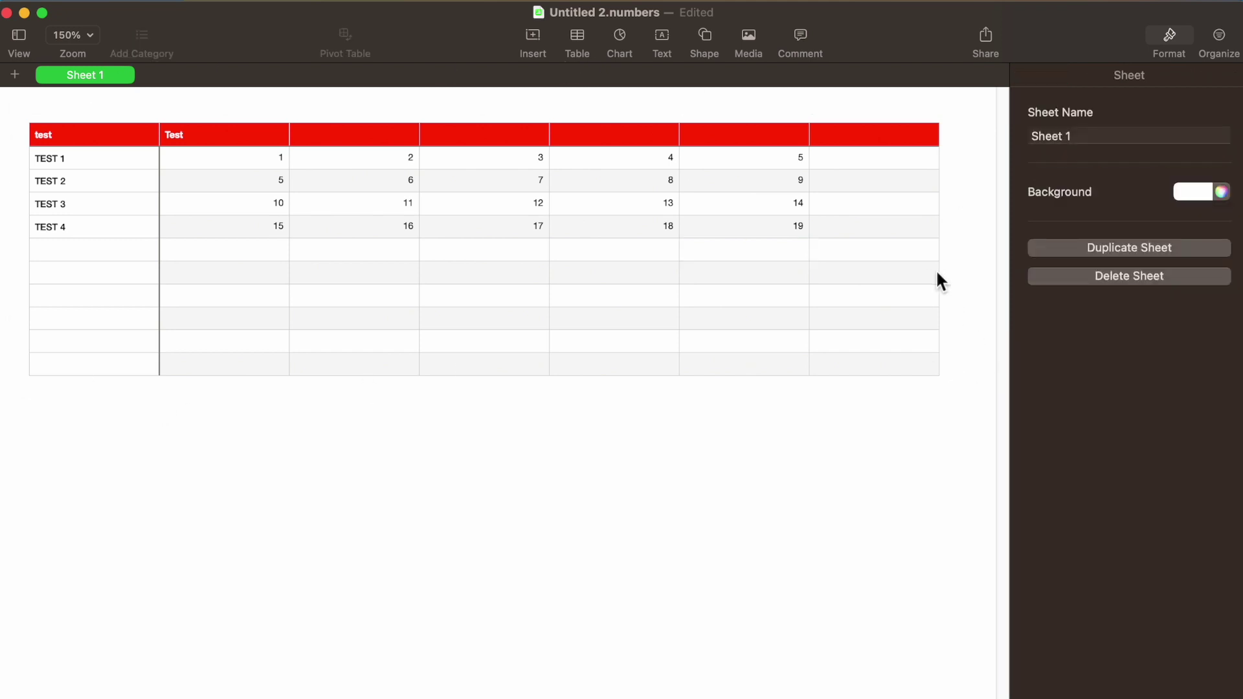
click(930, 292)
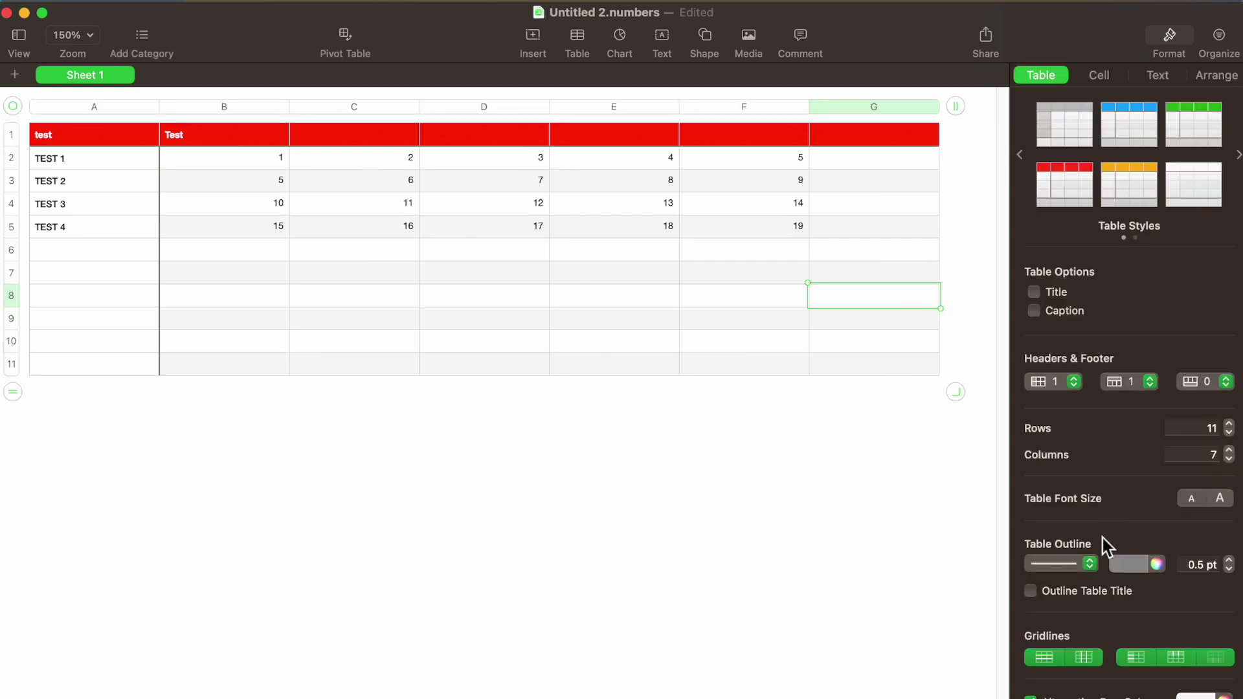
click(1229, 560)
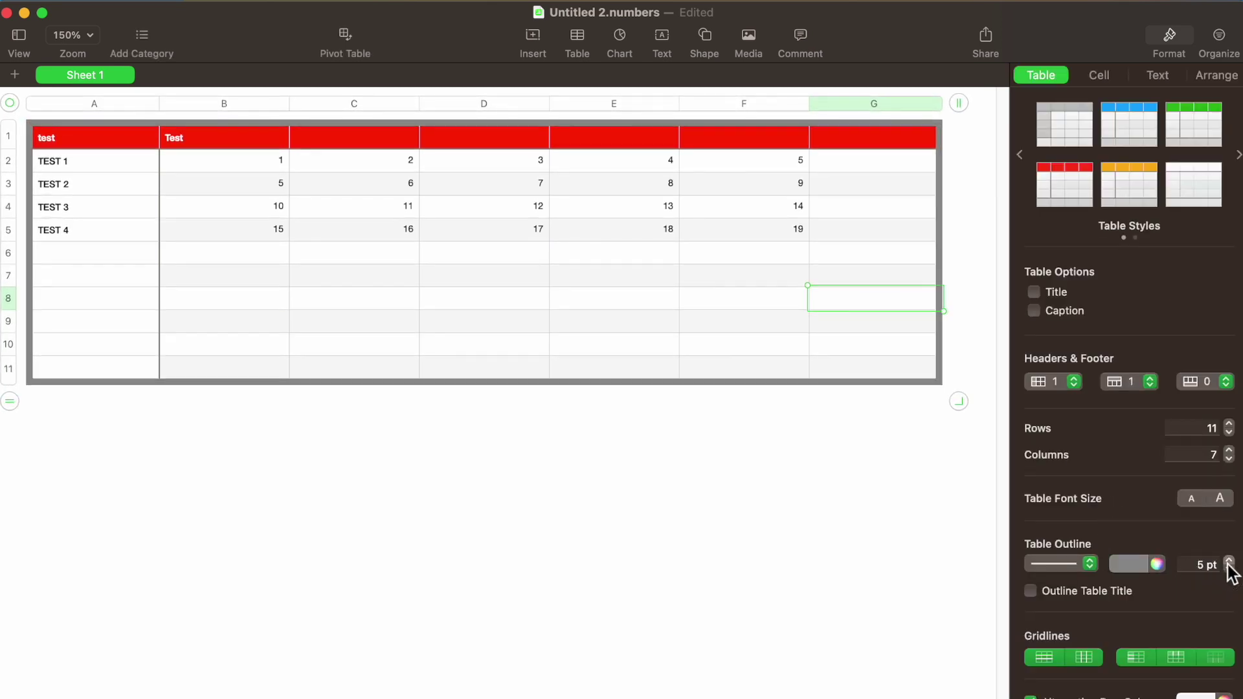
click(862, 504)
click(873, 196)
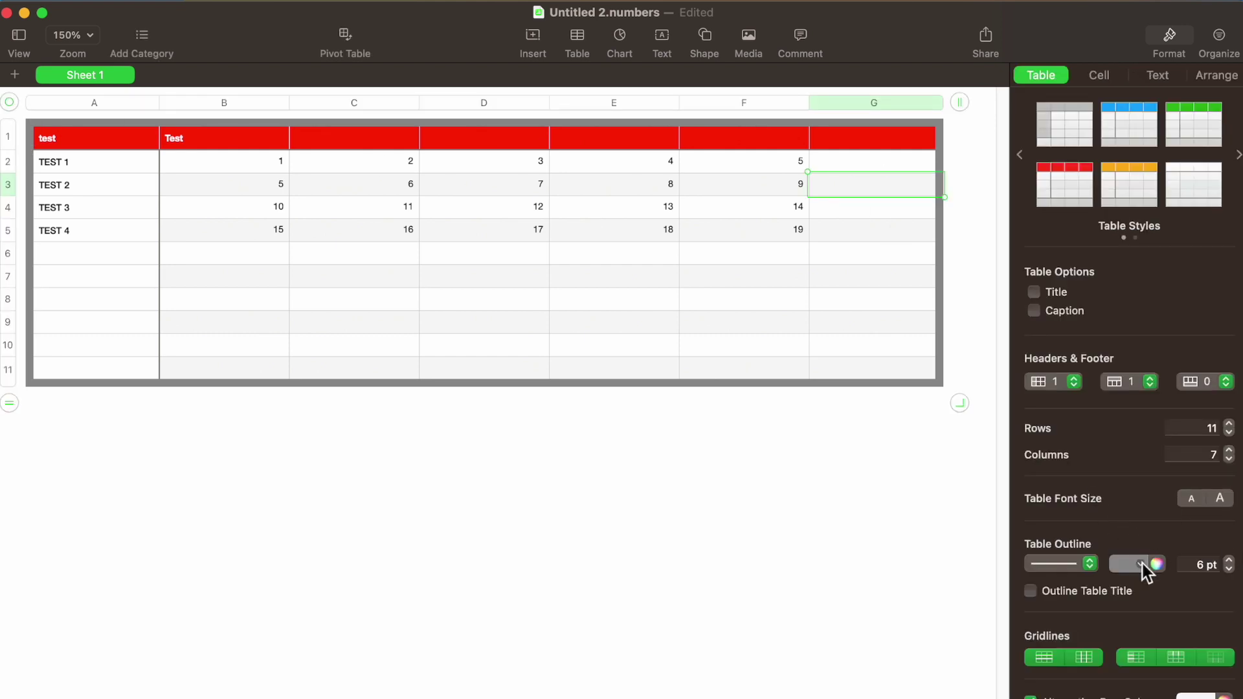
click(1141, 563)
click(1188, 674)
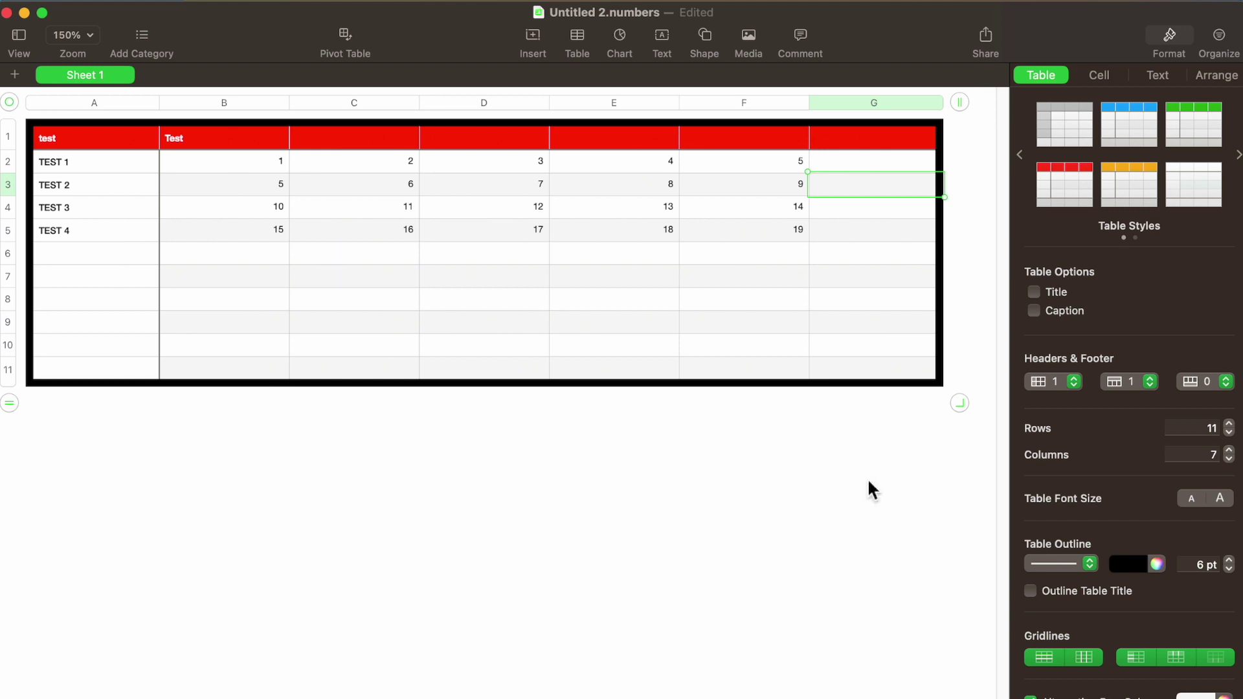
Try dashed and dotted outline styles, then reset the outline to the default solid line
click(1062, 565)
click(1069, 584)
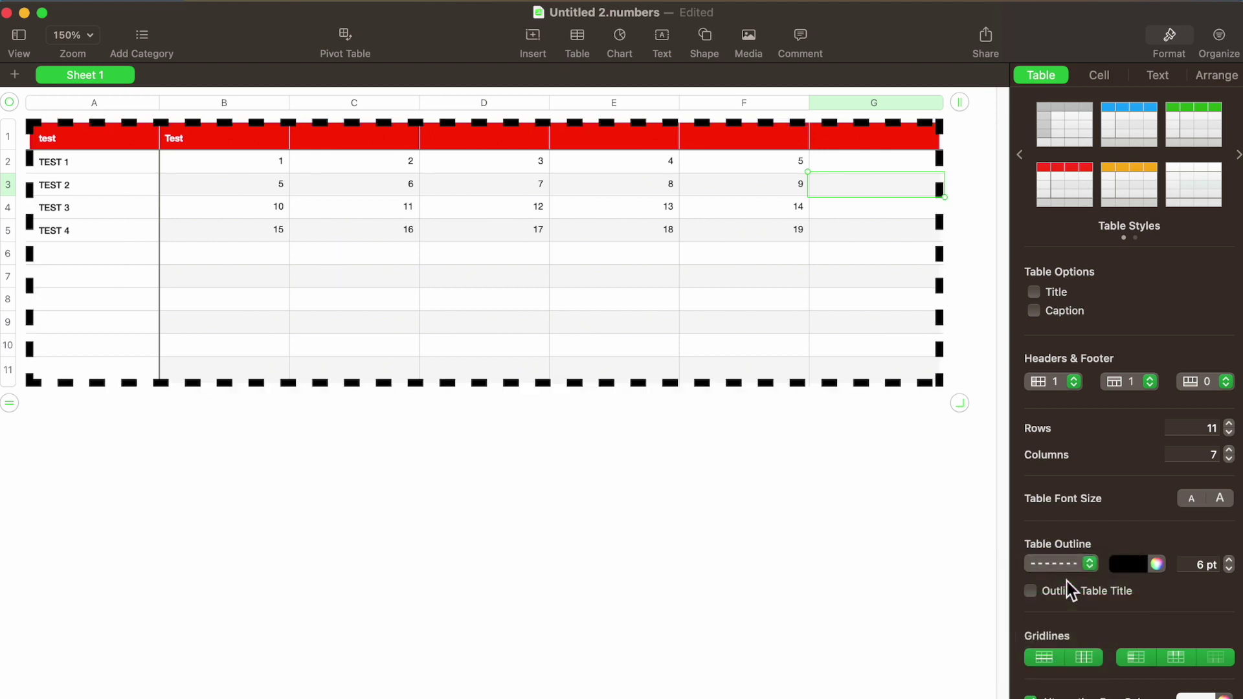
click(1075, 561)
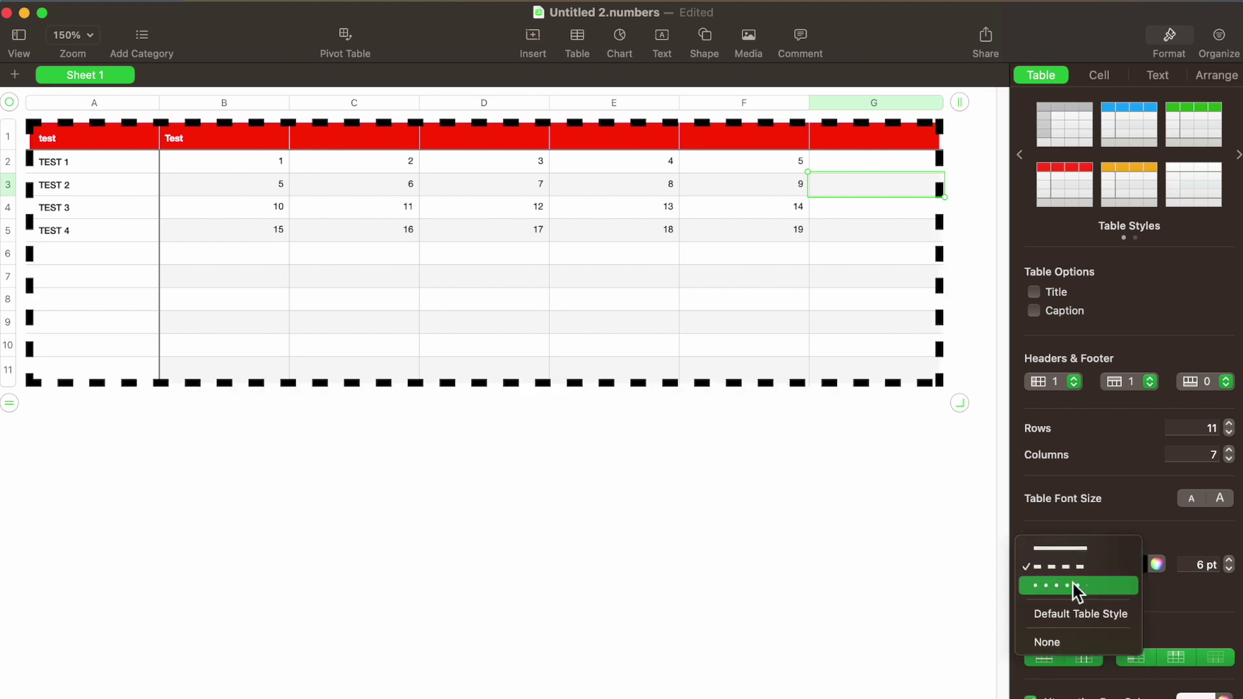
click(1075, 588)
click(1082, 560)
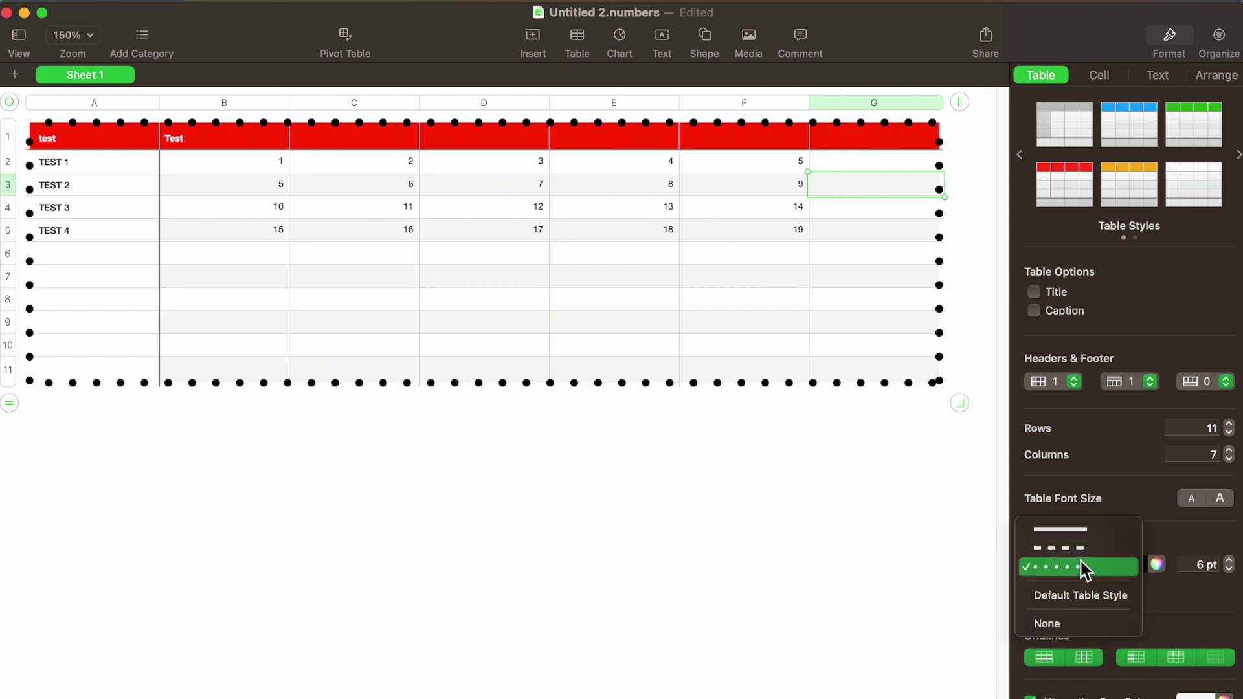
click(1105, 596)
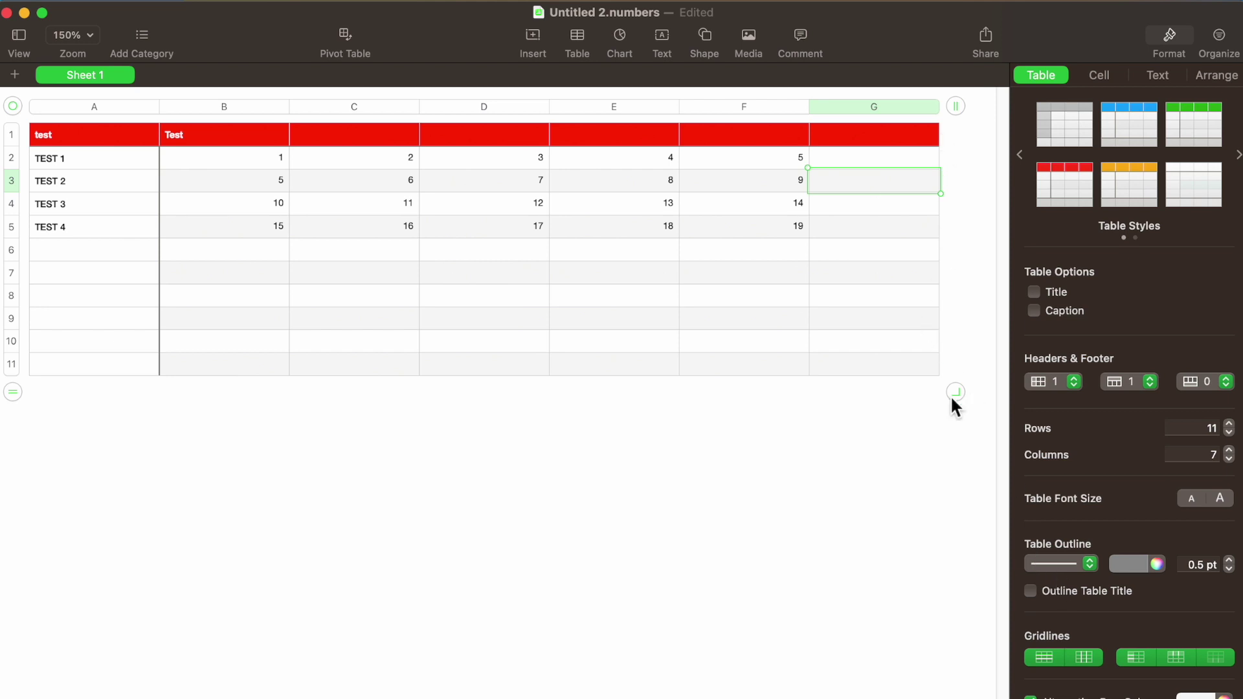
Set a solid black 3 pt outline and save the table's look as a new style
click(1230, 561)
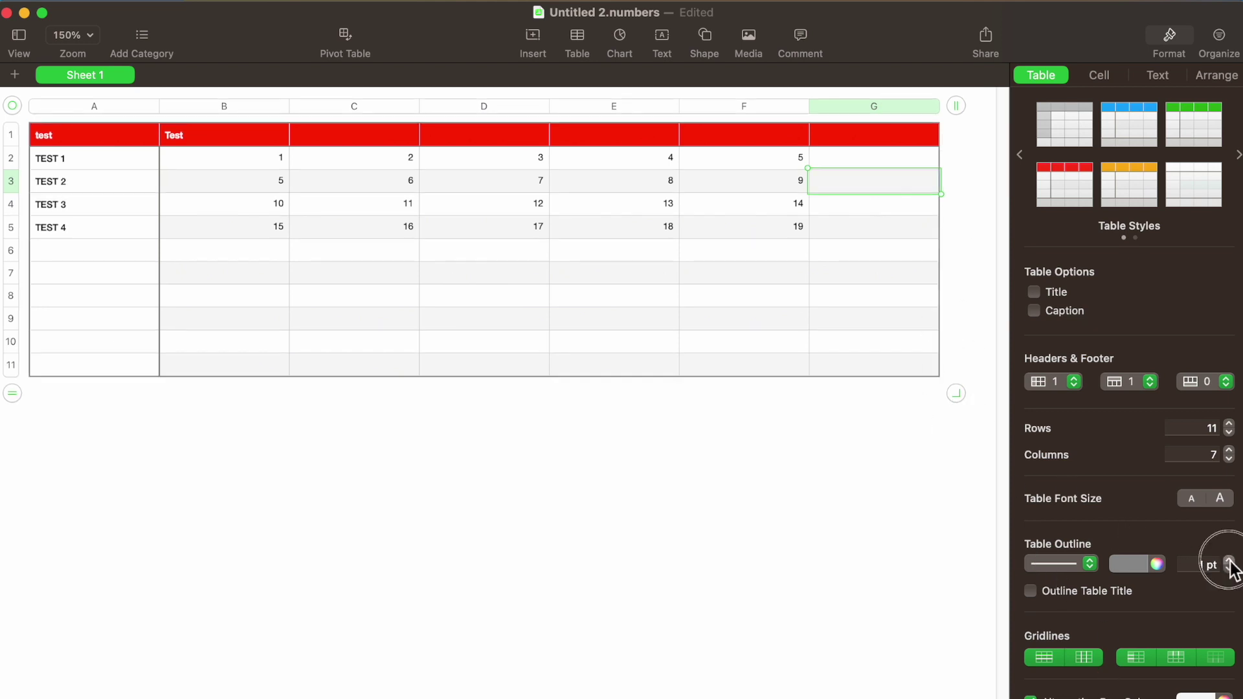
click(1230, 561)
click(1230, 560)
click(1230, 560)
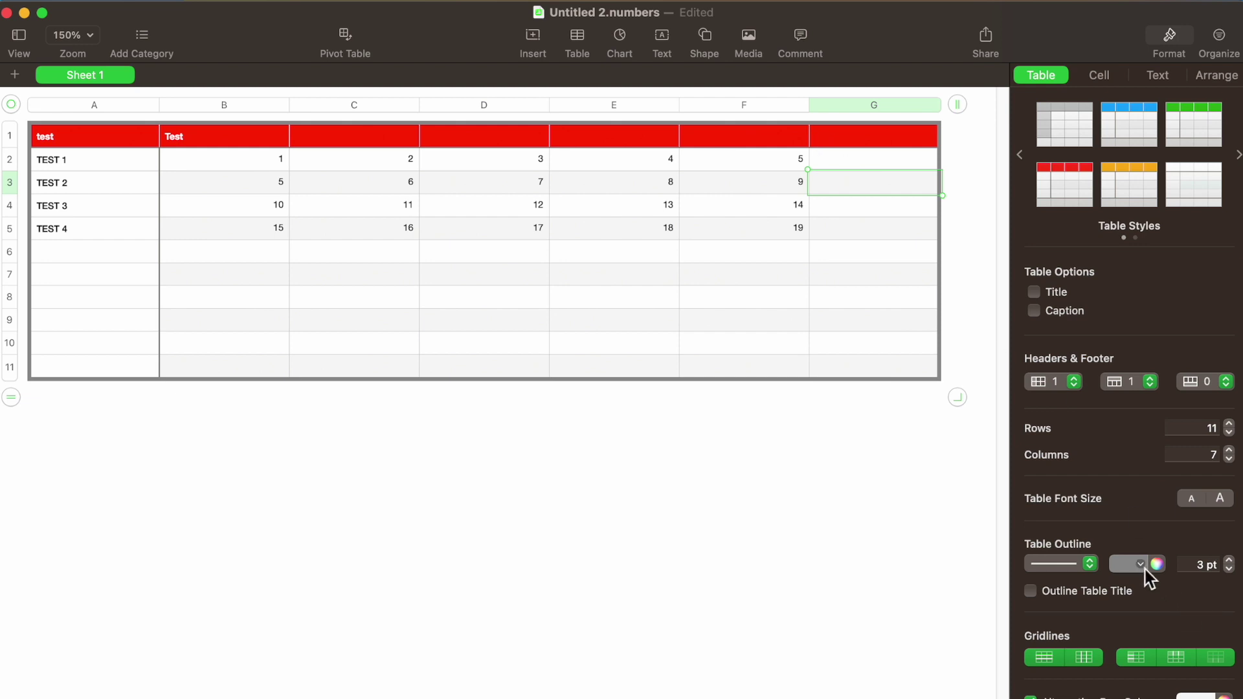
click(1140, 564)
click(1190, 678)
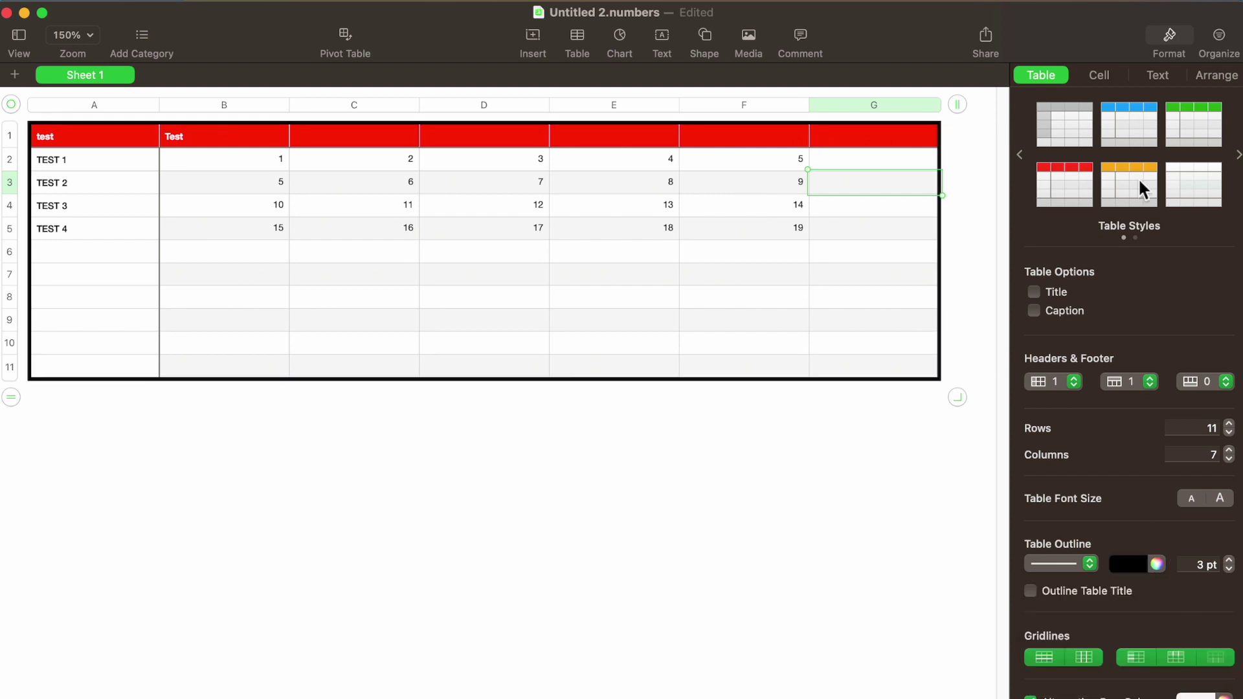
click(1238, 156)
click(1068, 139)
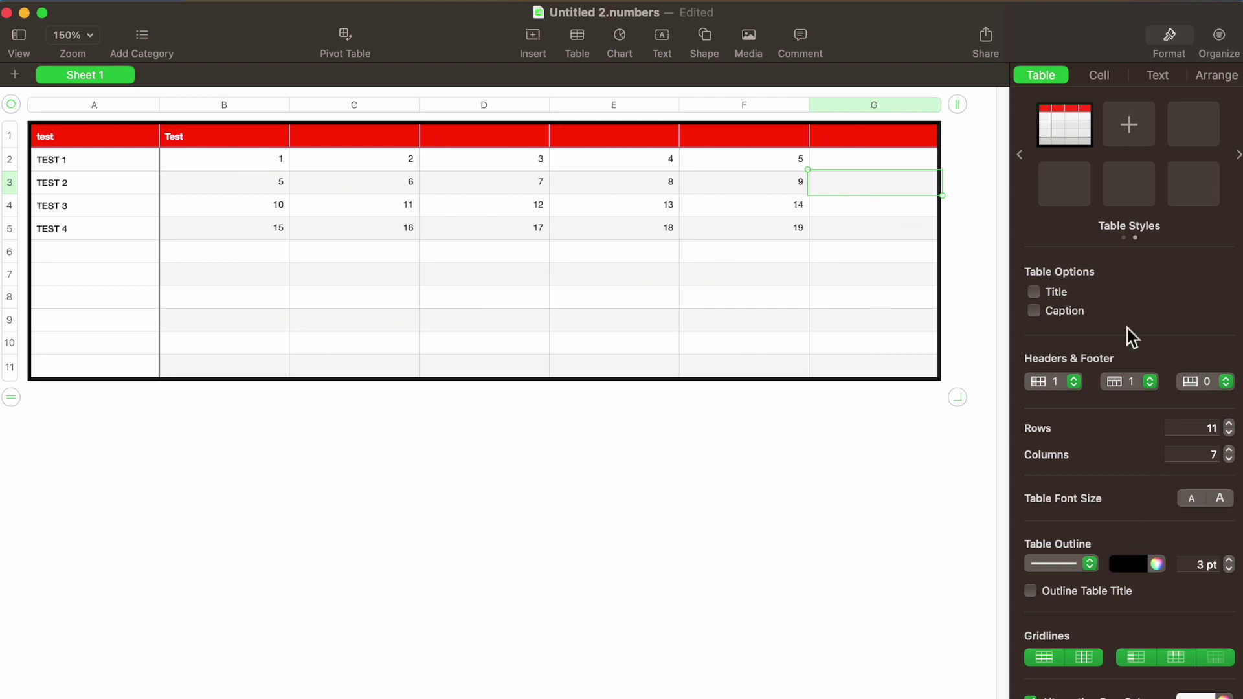
click(1033, 594)
click(1033, 594)
click(1037, 591)
click(1035, 292)
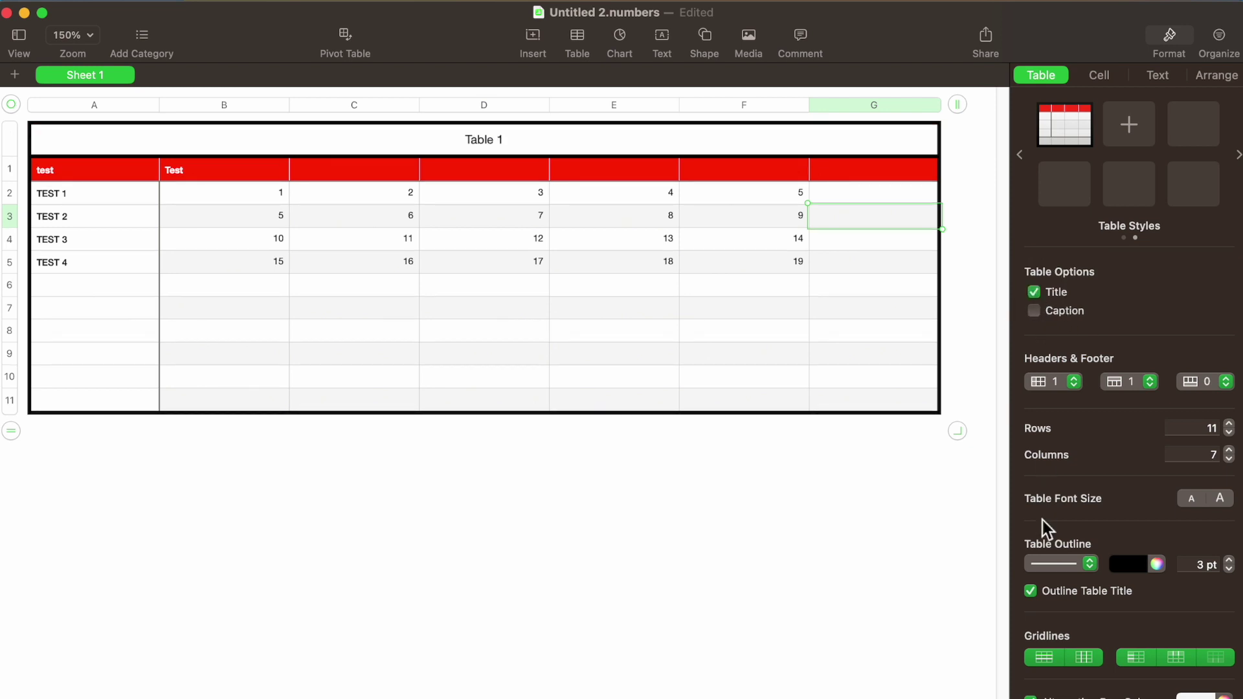
click(1031, 592)
click(1031, 591)
click(1031, 592)
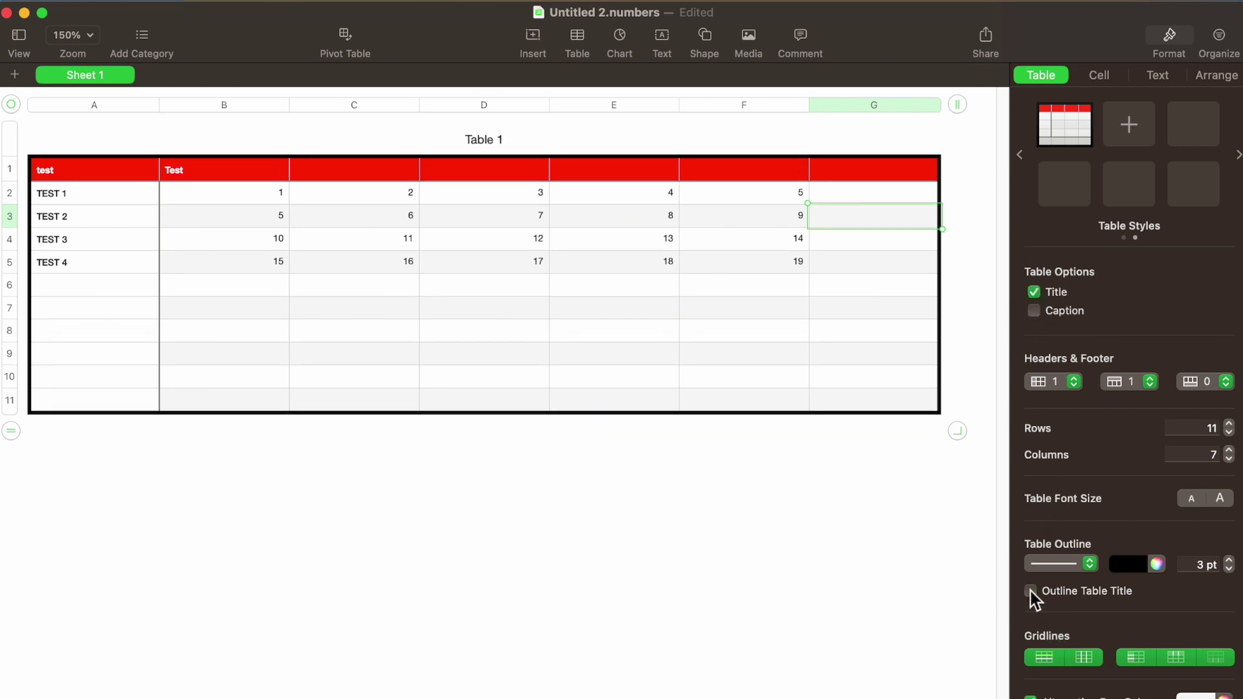
click(1036, 293)
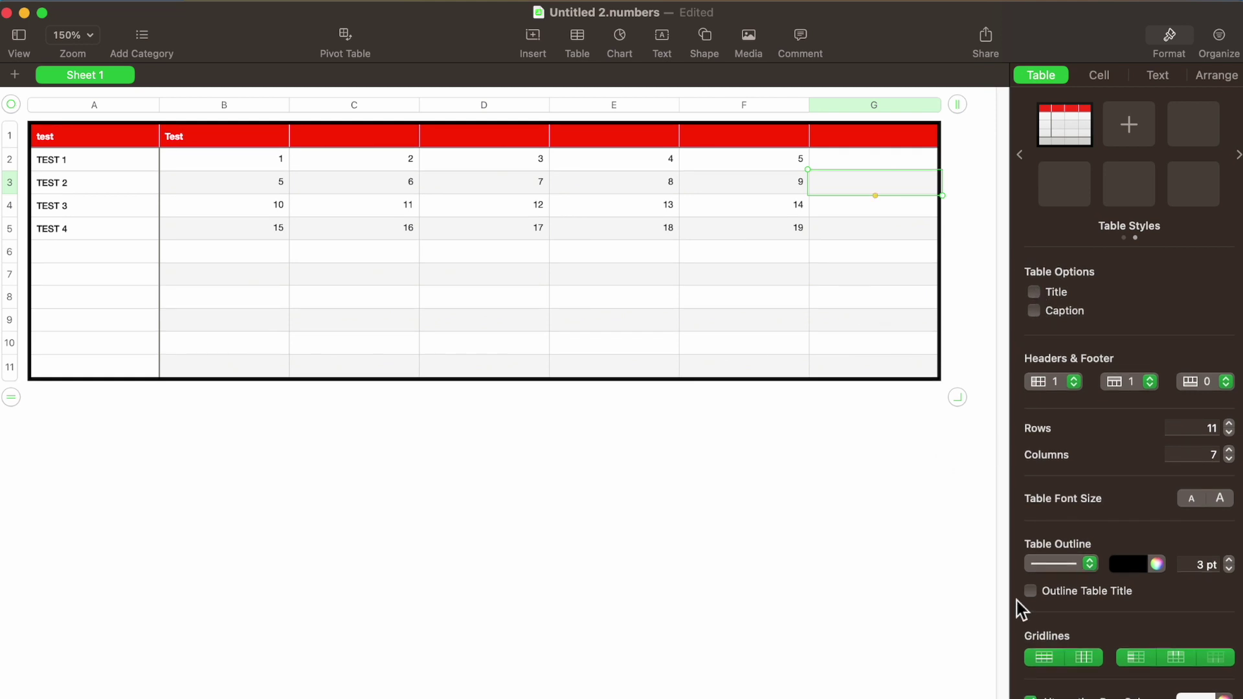
click(1044, 658)
click(1051, 663)
click(1047, 663)
click(1083, 659)
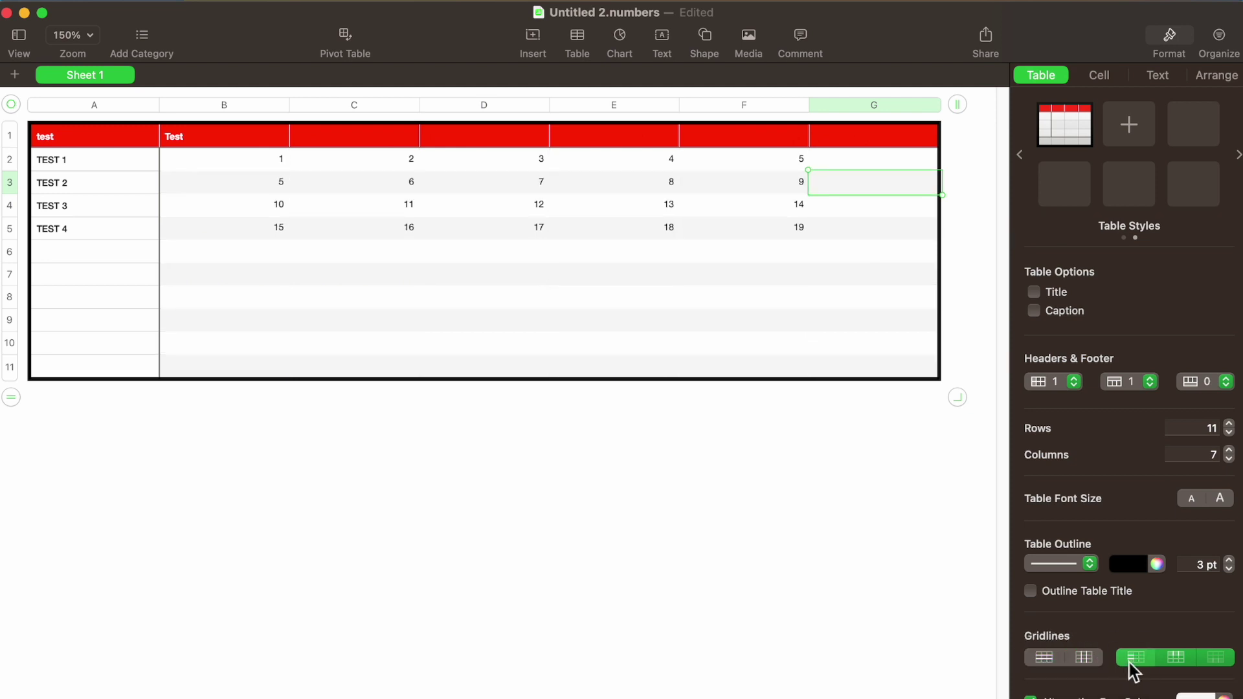
click(1135, 658)
click(1176, 658)
click(1216, 658)
click(619, 425)
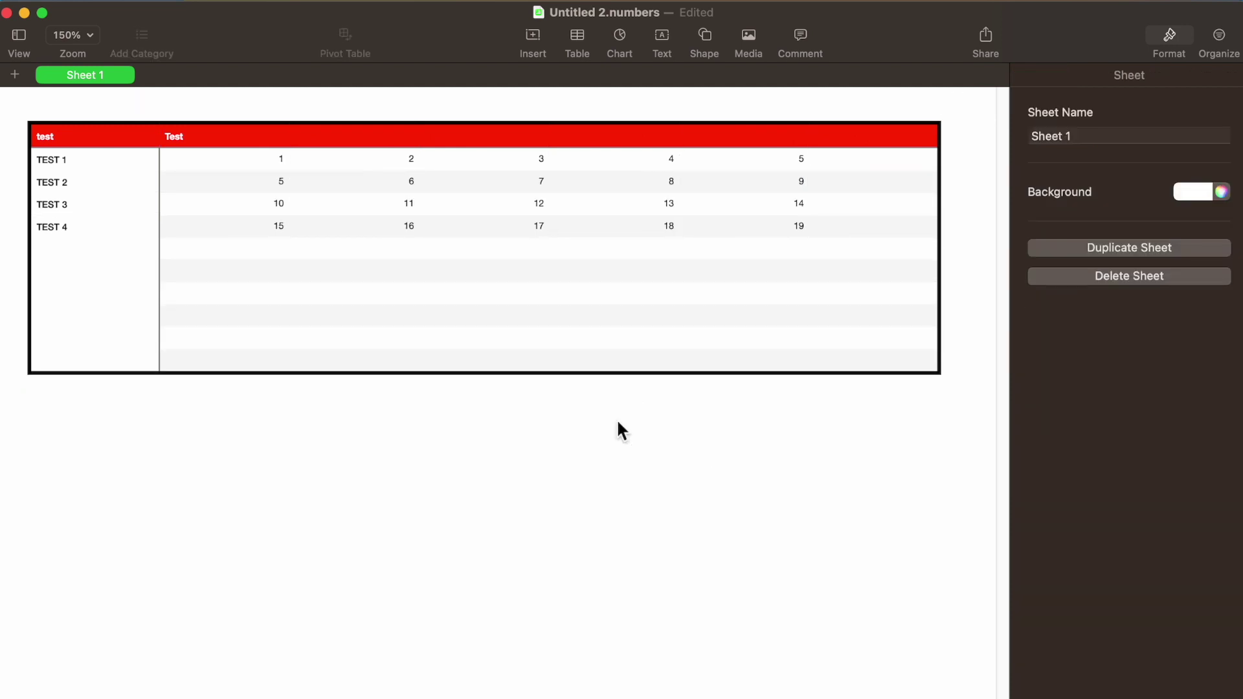
click(166, 300)
click(123, 280)
click(1174, 657)
click(1132, 656)
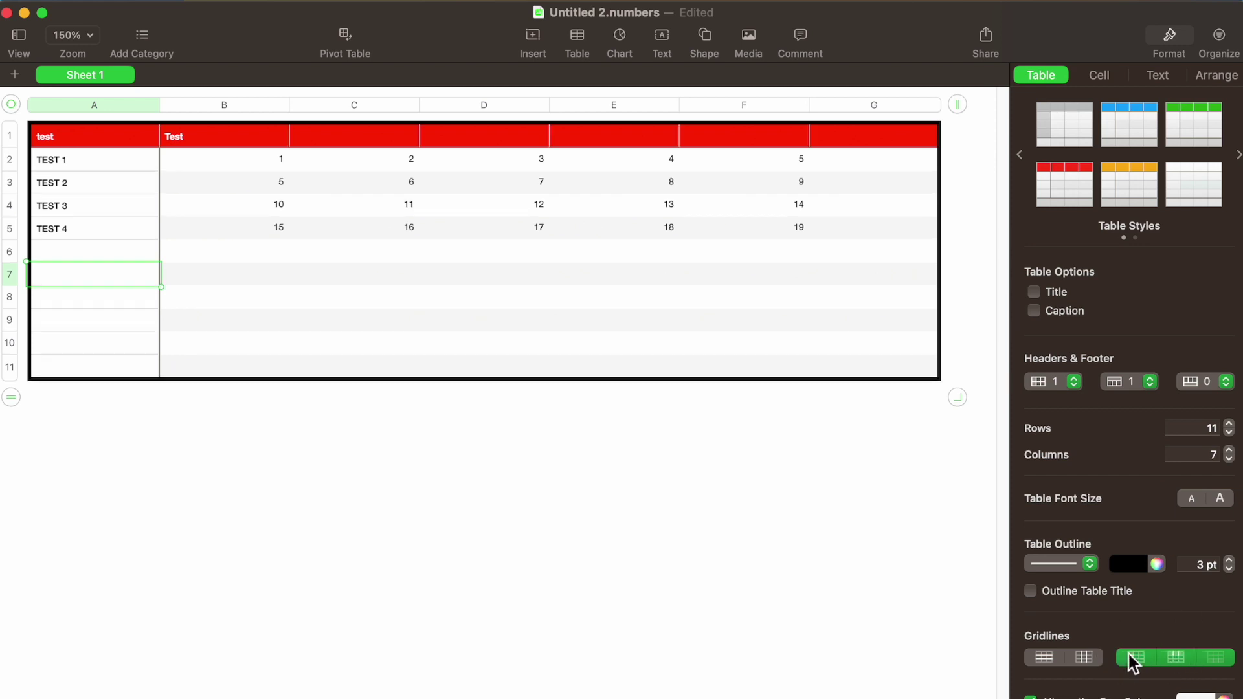
click(470, 232)
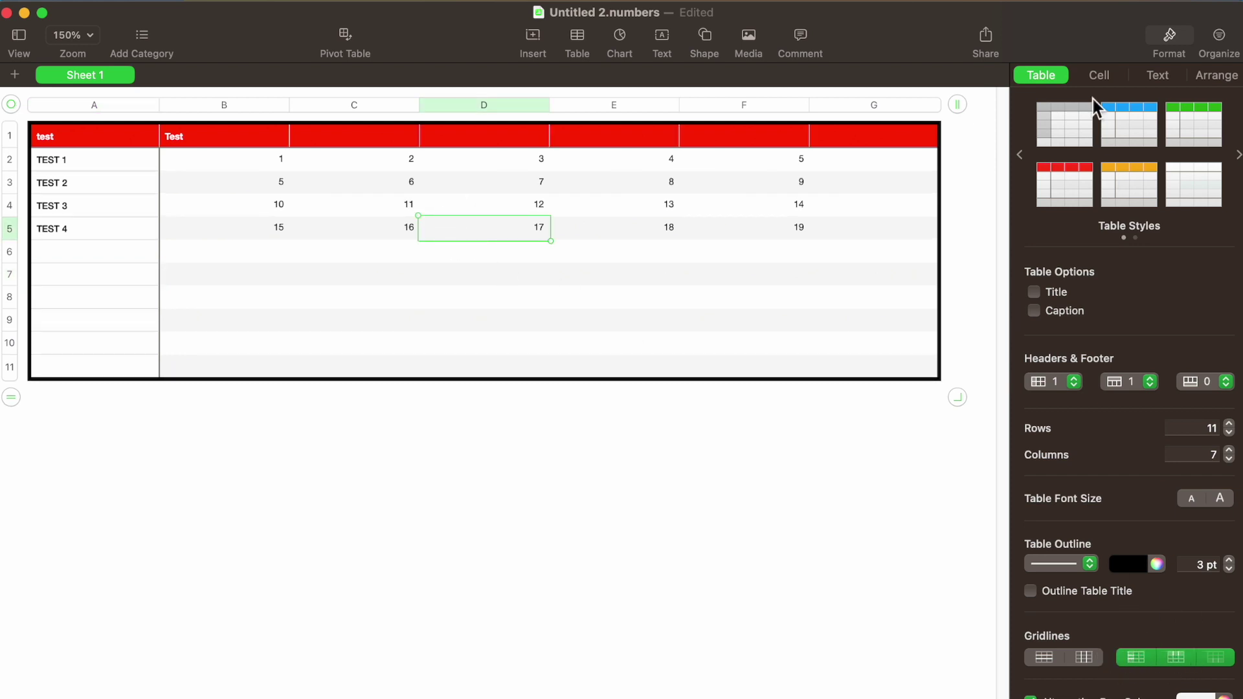
click(1053, 658)
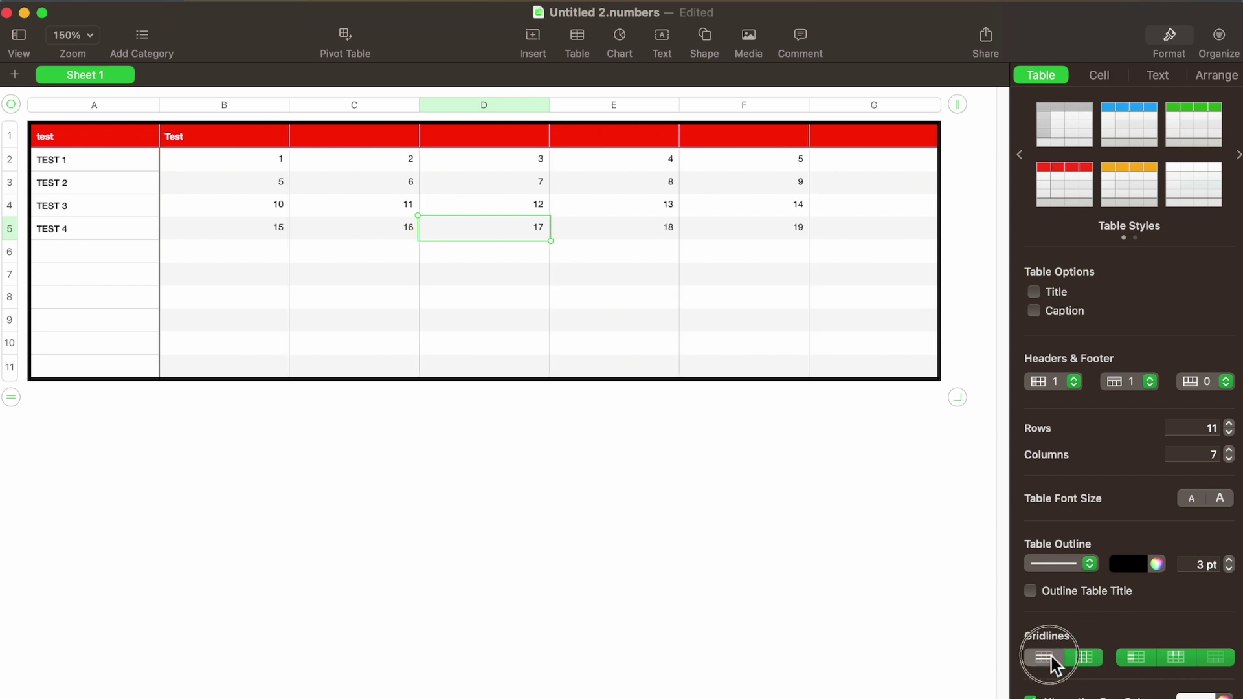
click(1083, 661)
click(1085, 660)
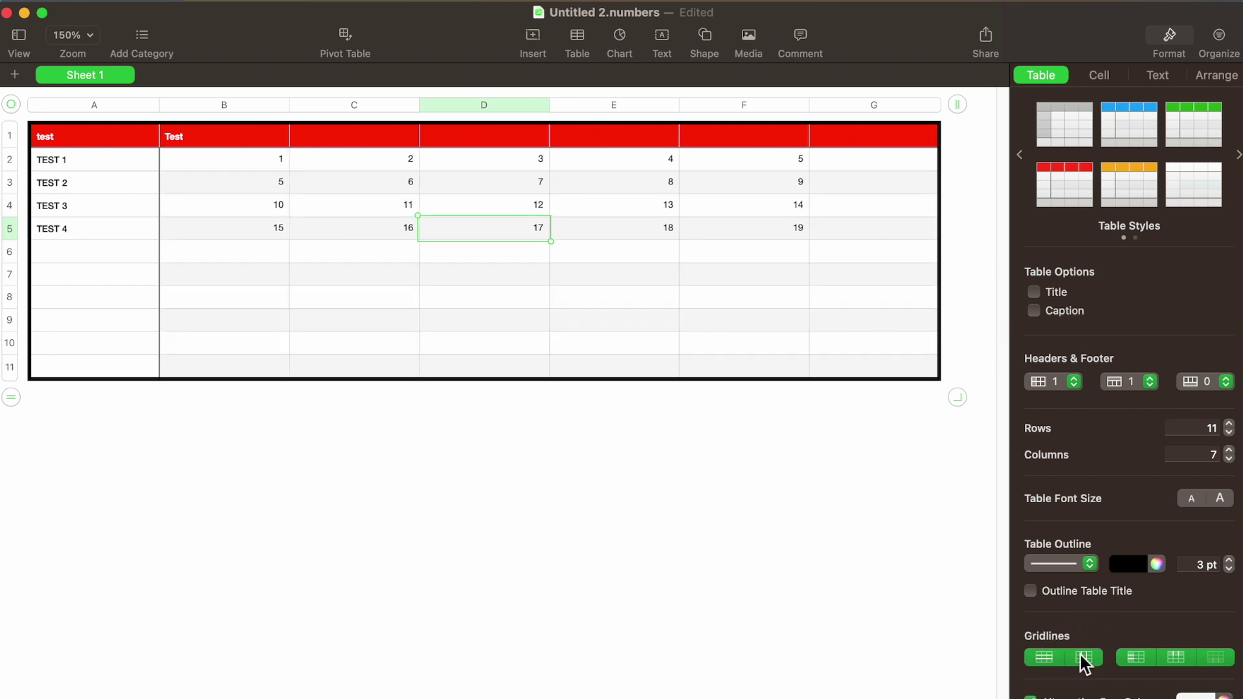
click(1136, 660)
click(1137, 659)
Toggle the header row gridlines and compare the table with alternating row shading on and off
click(1176, 662)
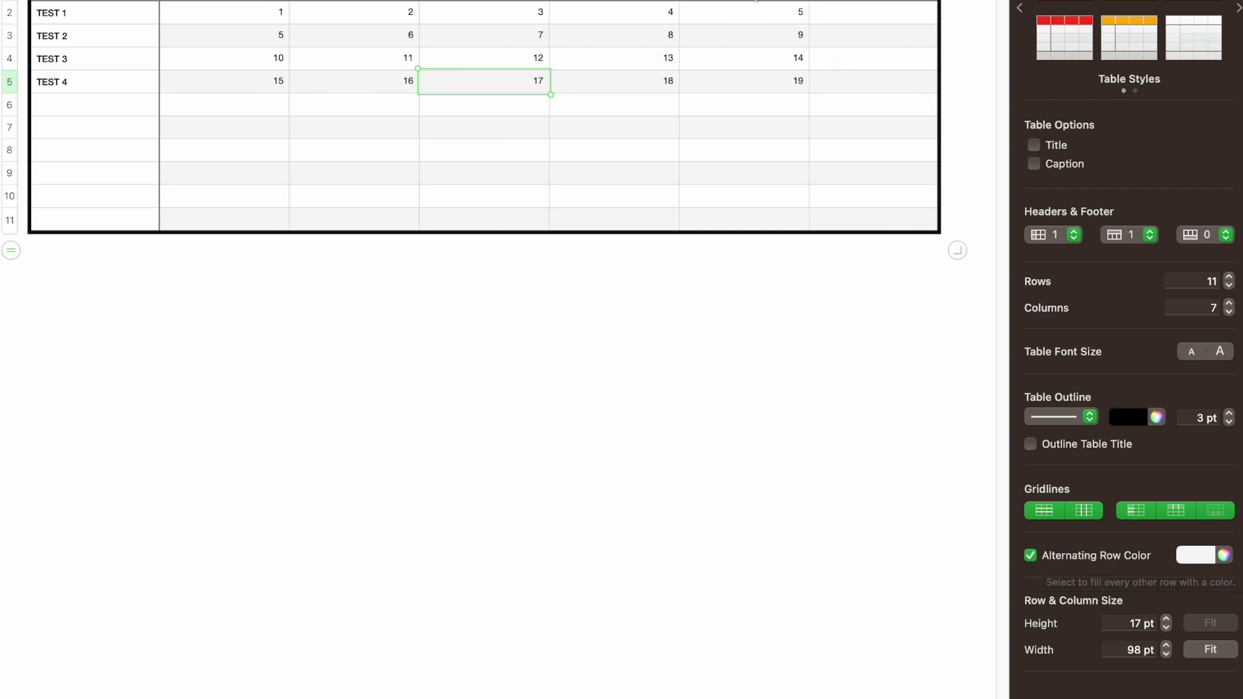
click(1033, 554)
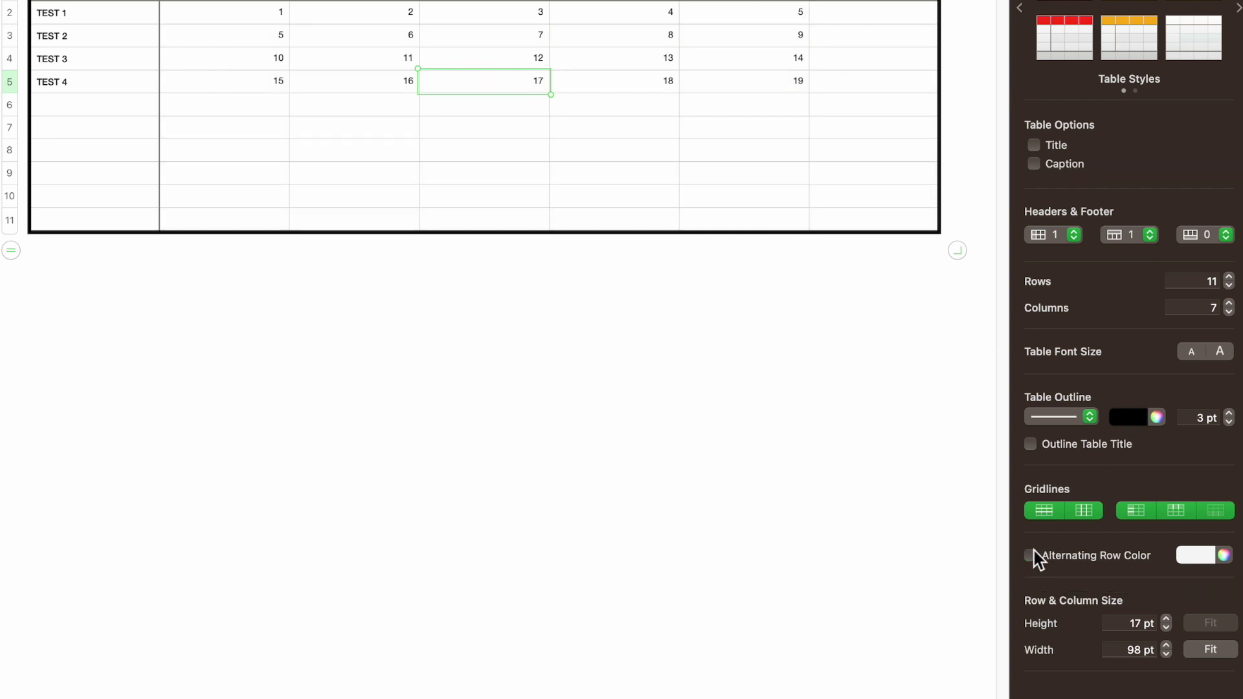
click(1034, 556)
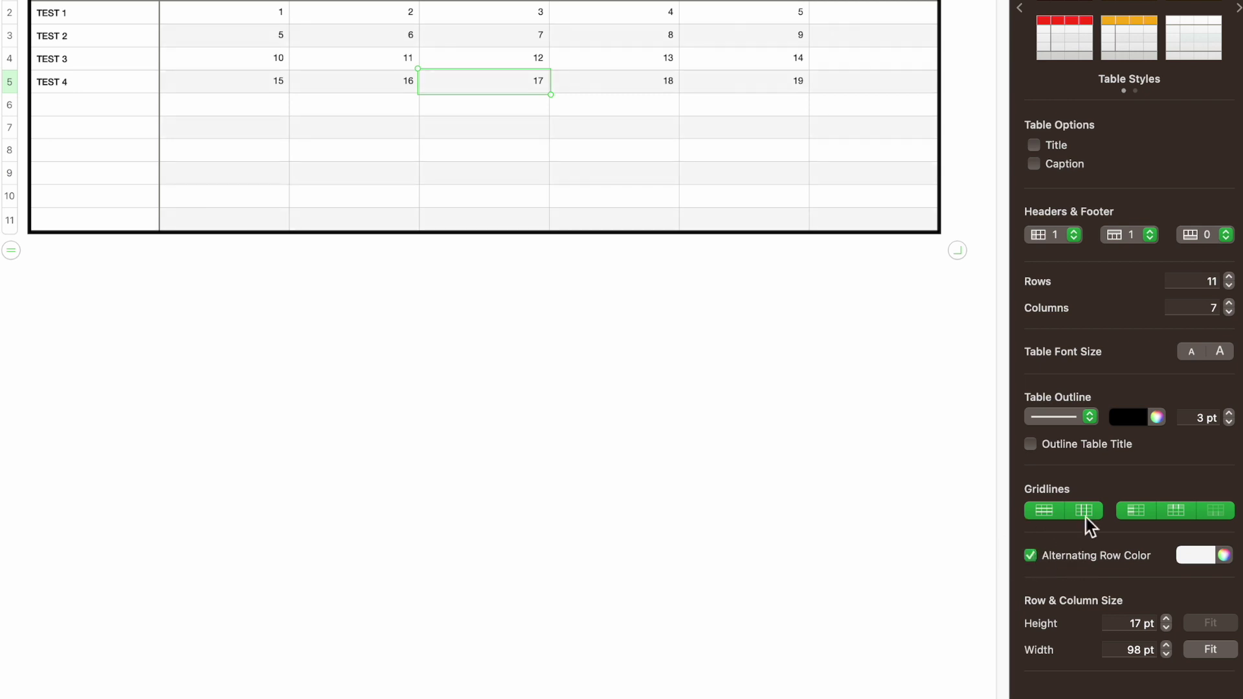
click(1032, 561)
click(1031, 561)
click(1032, 559)
click(1031, 557)
Set the alternating row colour to yellow and leave the shading switched on
click(1212, 556)
click(1224, 623)
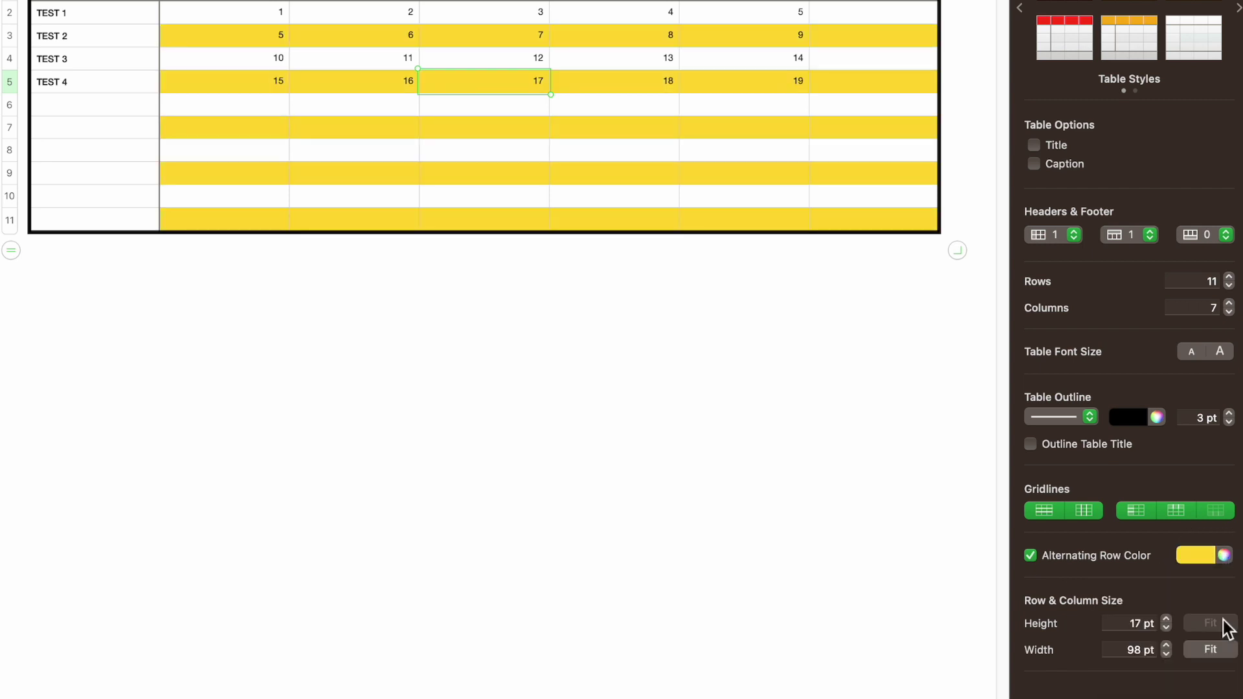
click(1032, 558)
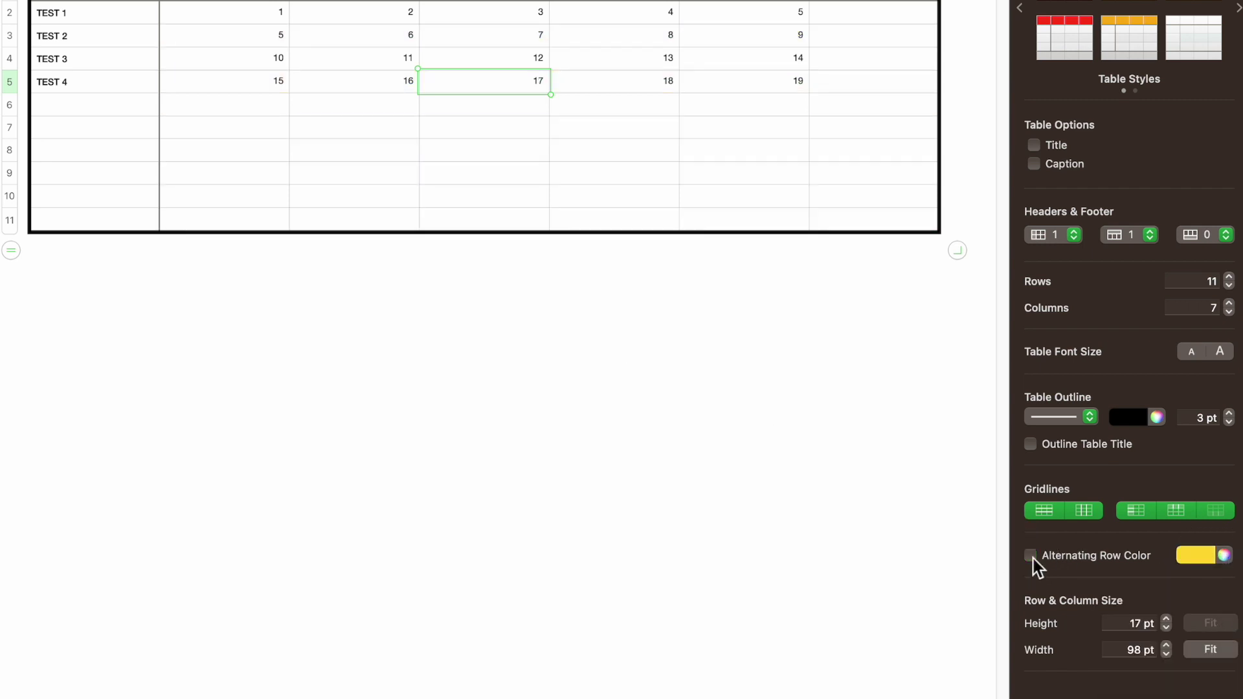
click(1032, 557)
scroll(1147, 16, right, 3)
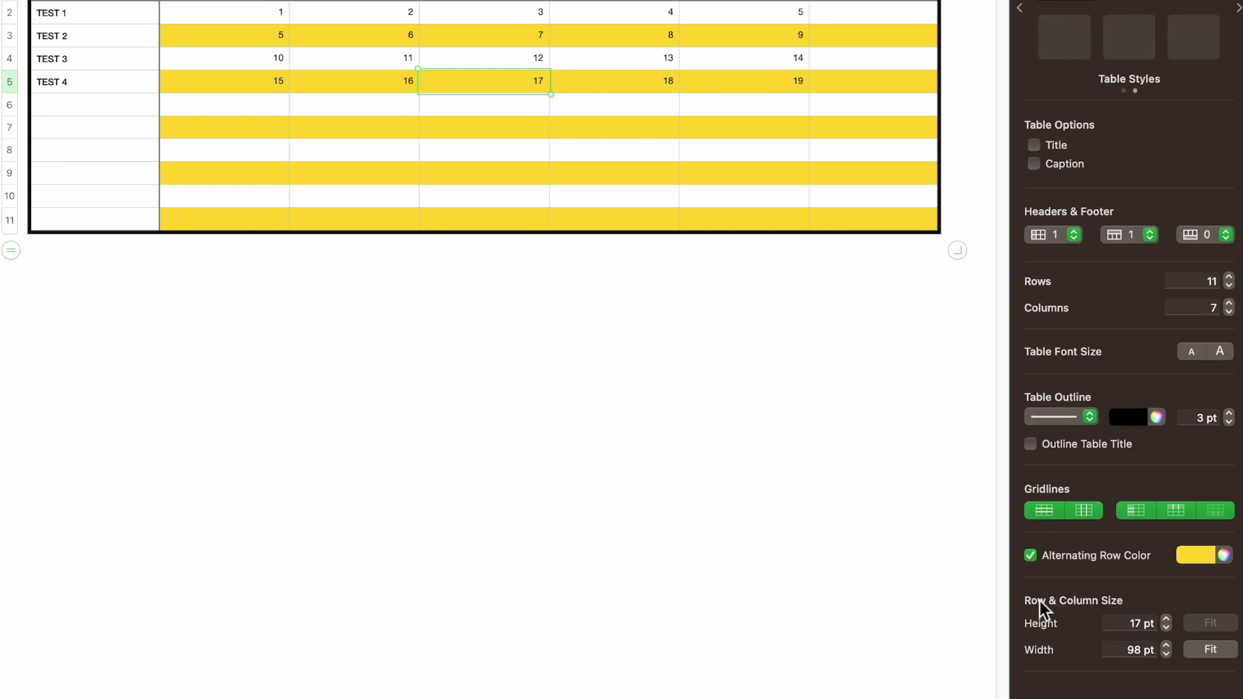
Try a taller row 5, undo it back to 17 pt, and deselect the table
click(1166, 619)
drag(1167, 623, 1168, 623)
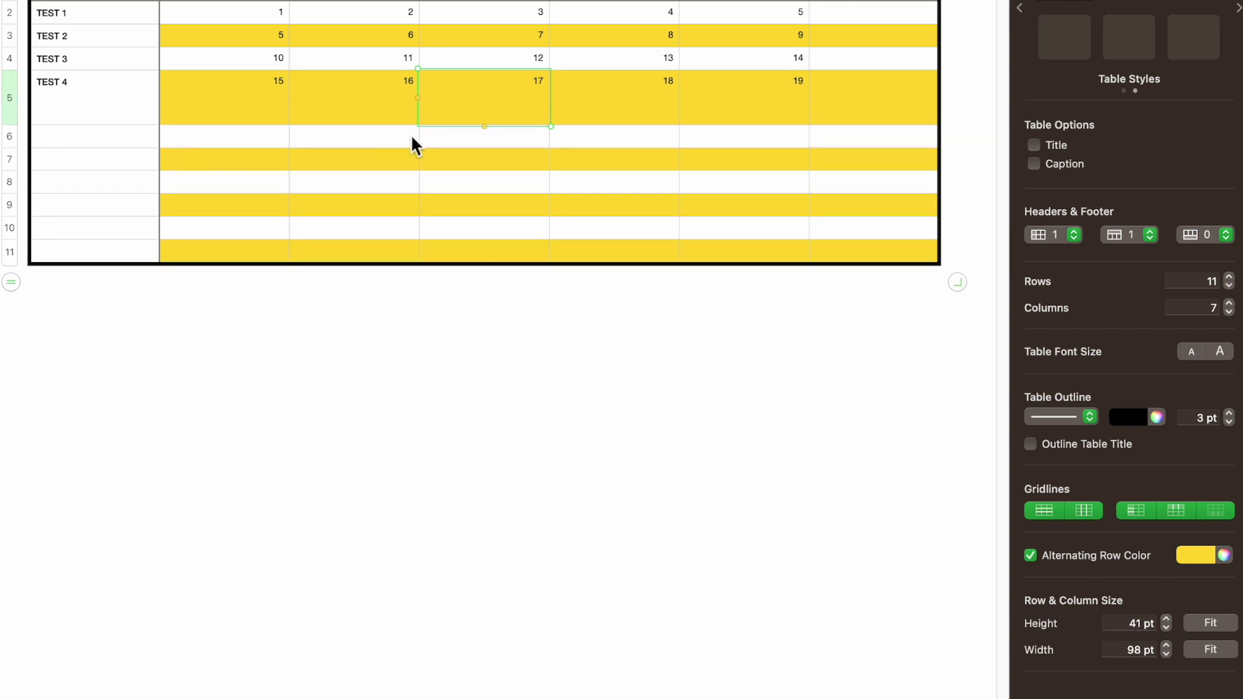
key(super+z)
key(super+z)
key(super+z)
key(super+z)
key(super+z)
key(super+z)
key(super+z)
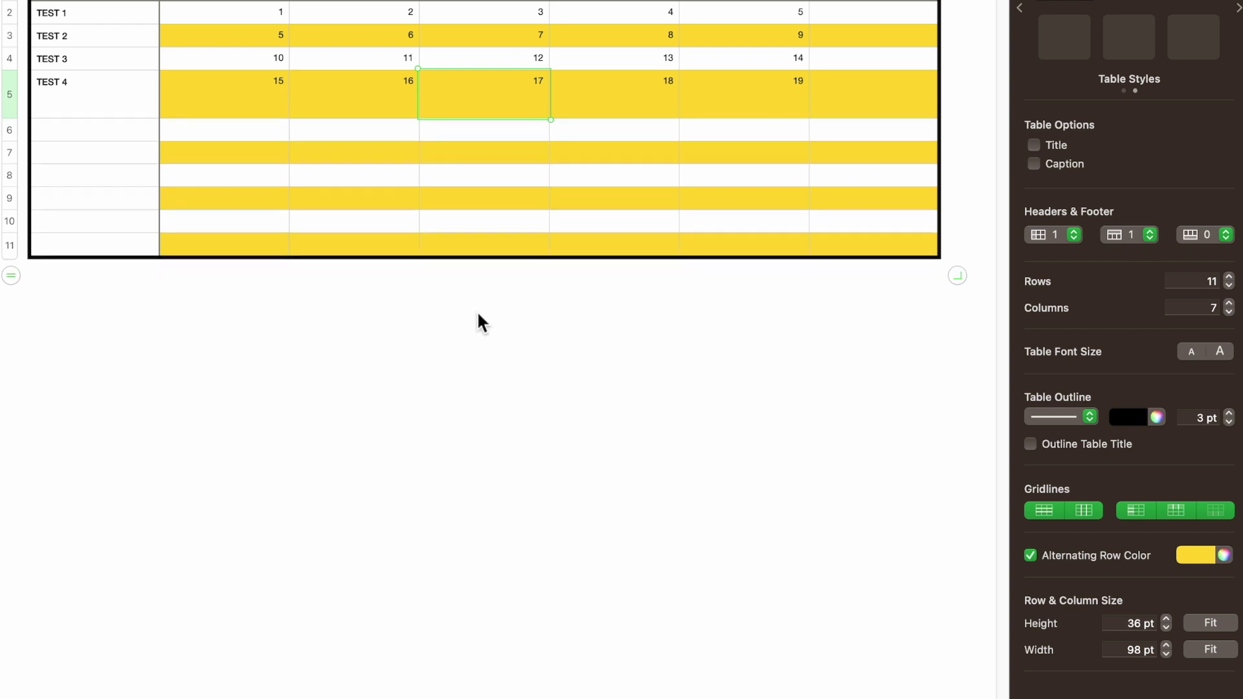
key(super+z)
key(super+z)
key(super+z)
key(super+z)
key(super+z)
key(super+z)
key(super+z)
key(super+z)
key(super+z)
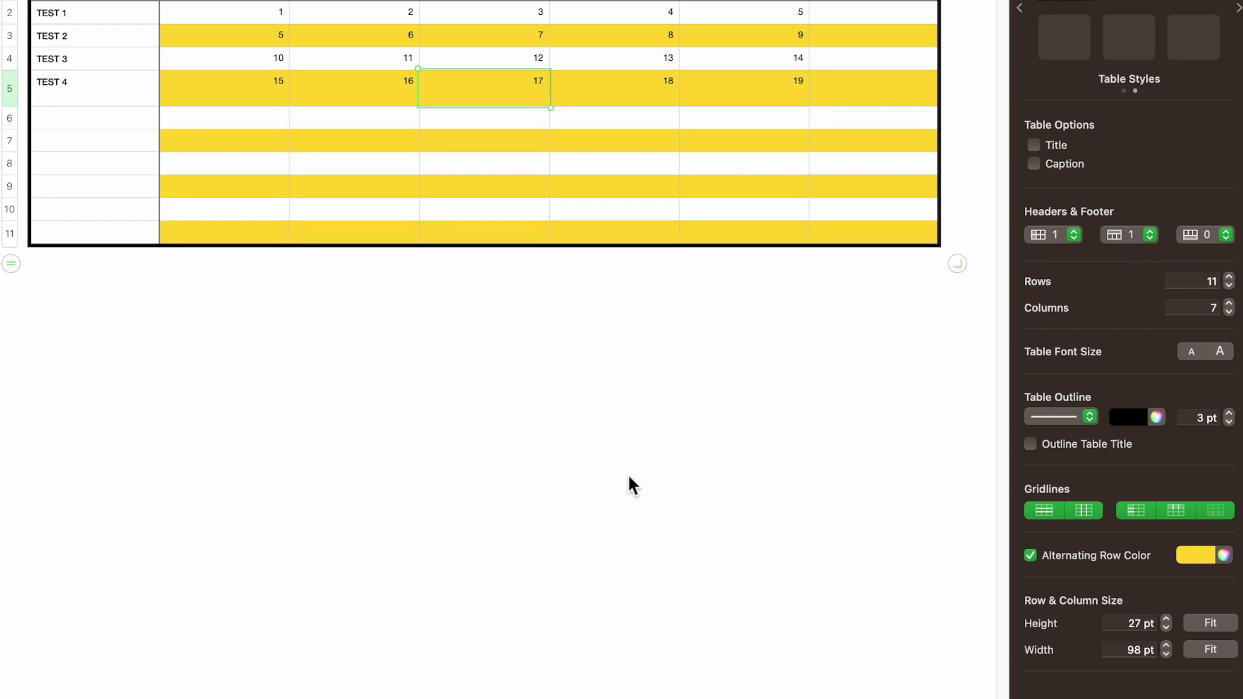
key(super+z)
key(super+z)
key(super+z)
key(super+z)
key(super+z)
key(super+z)
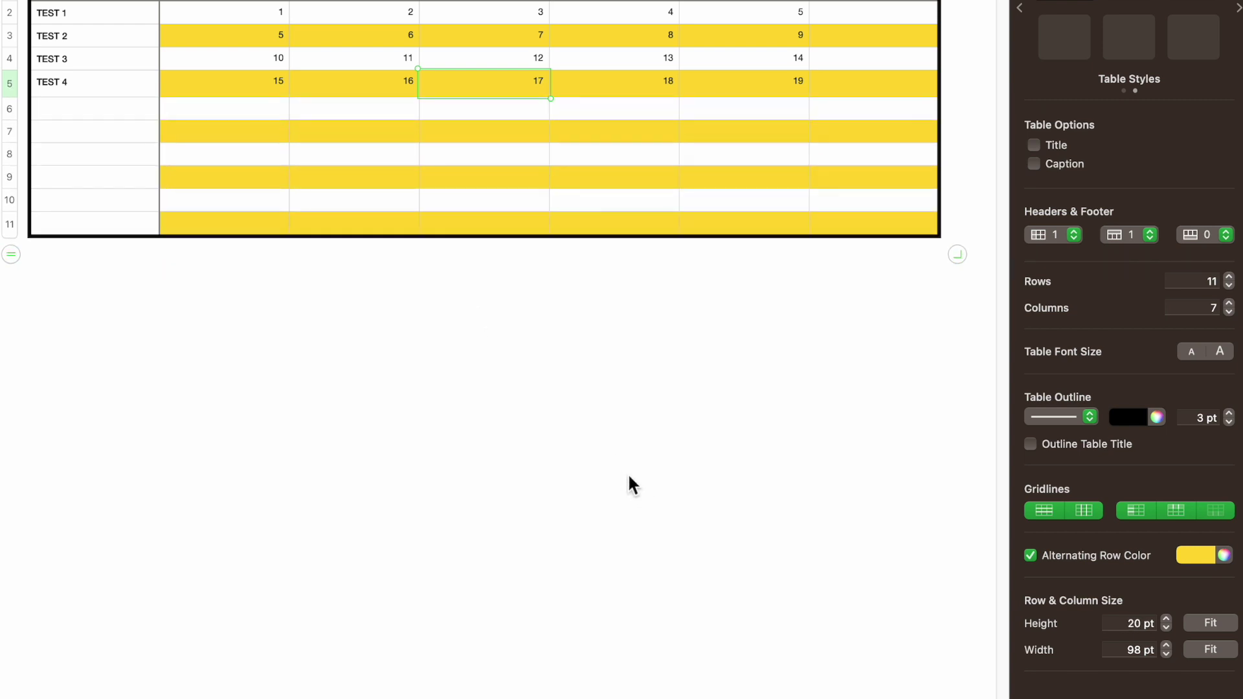
key(super+z)
key(super+z)
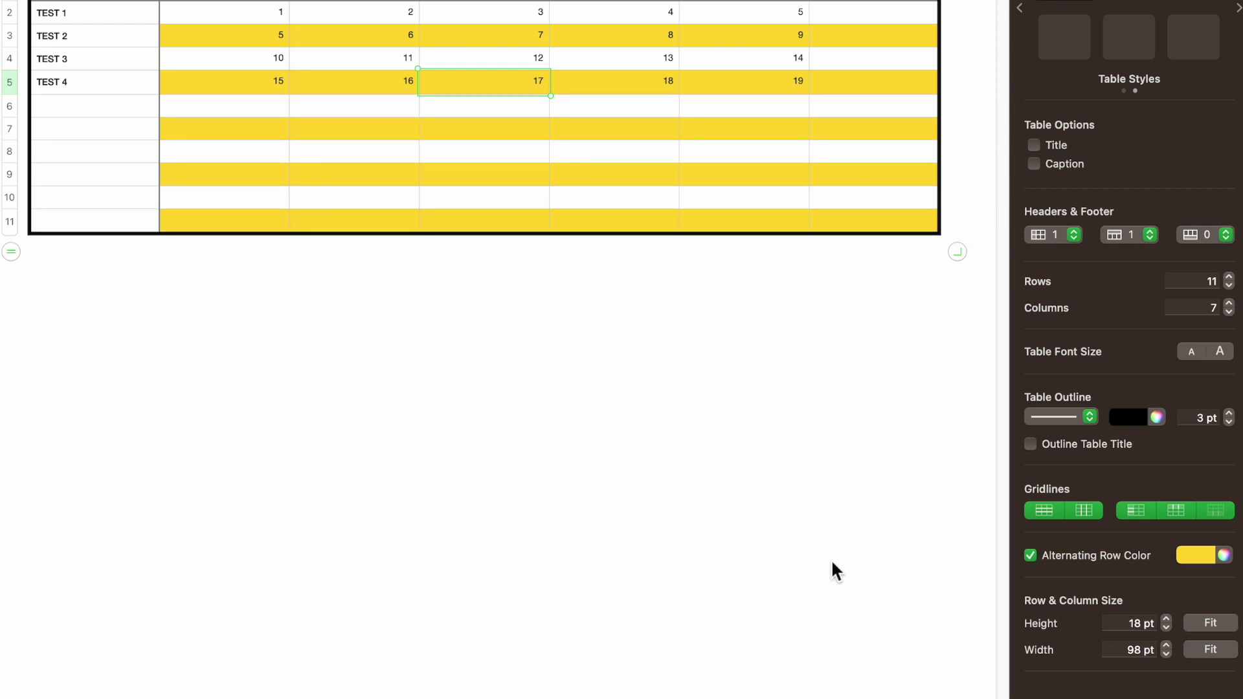
click(914, 291)
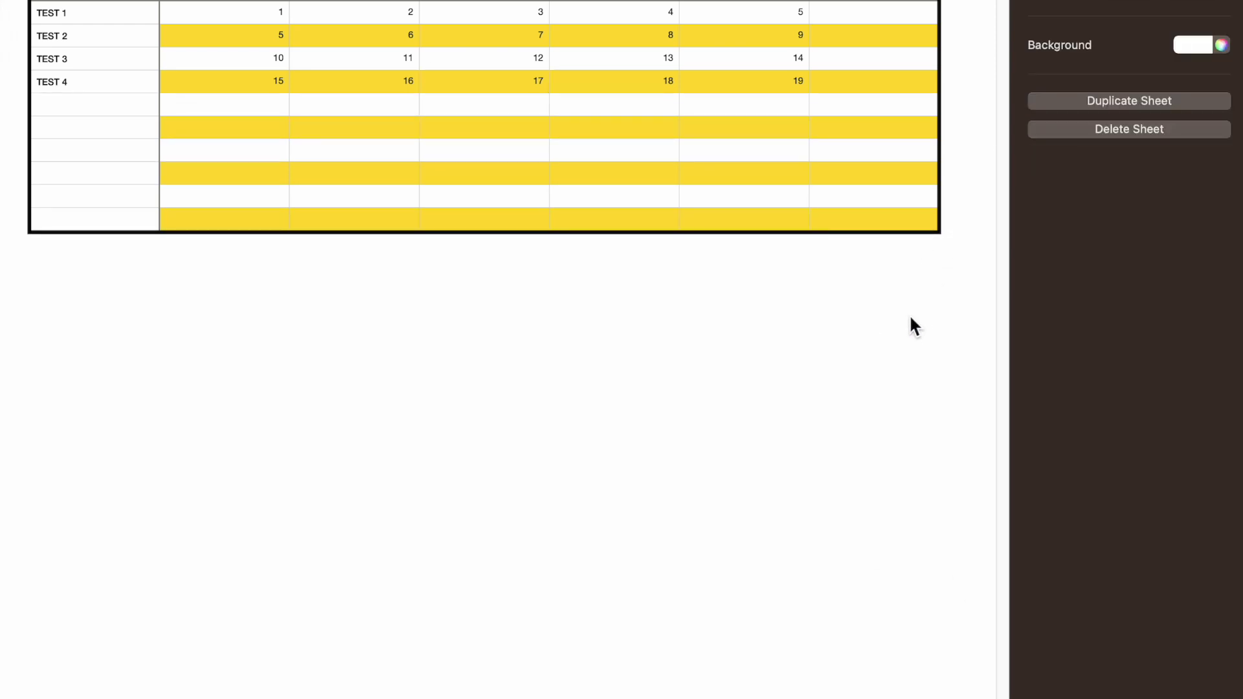
Select the whole of Table 1
click(907, 197)
click(972, 116)
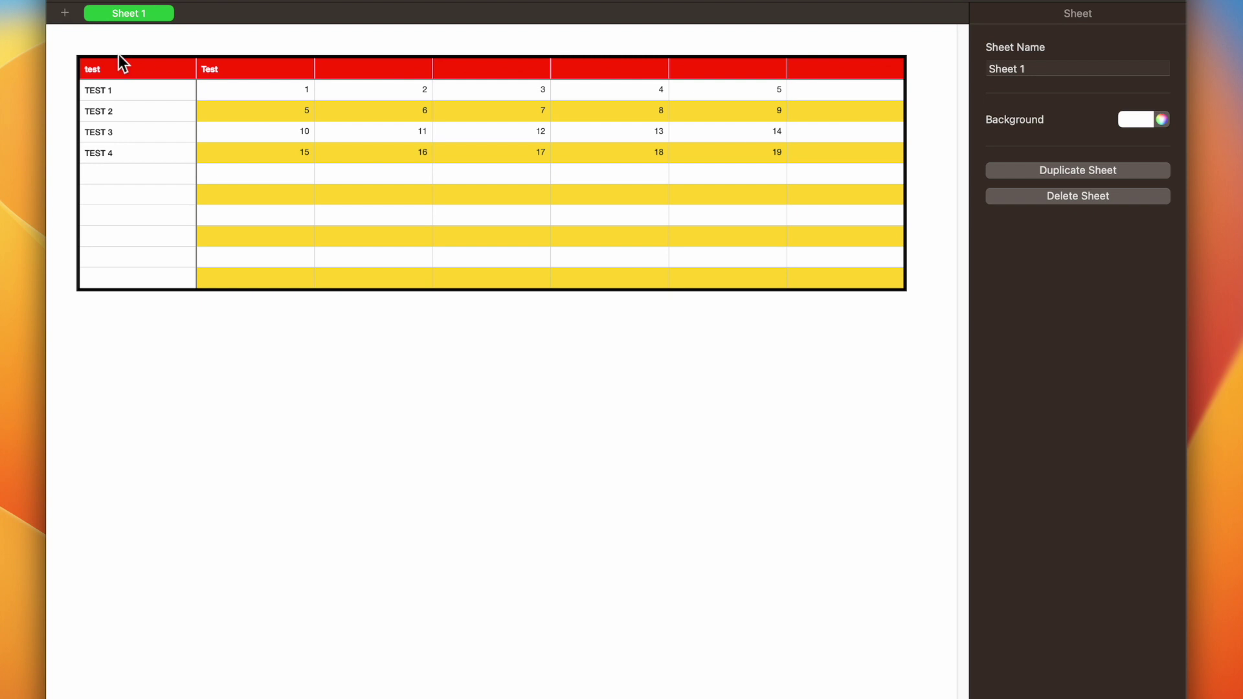
click(259, 210)
click(61, 41)
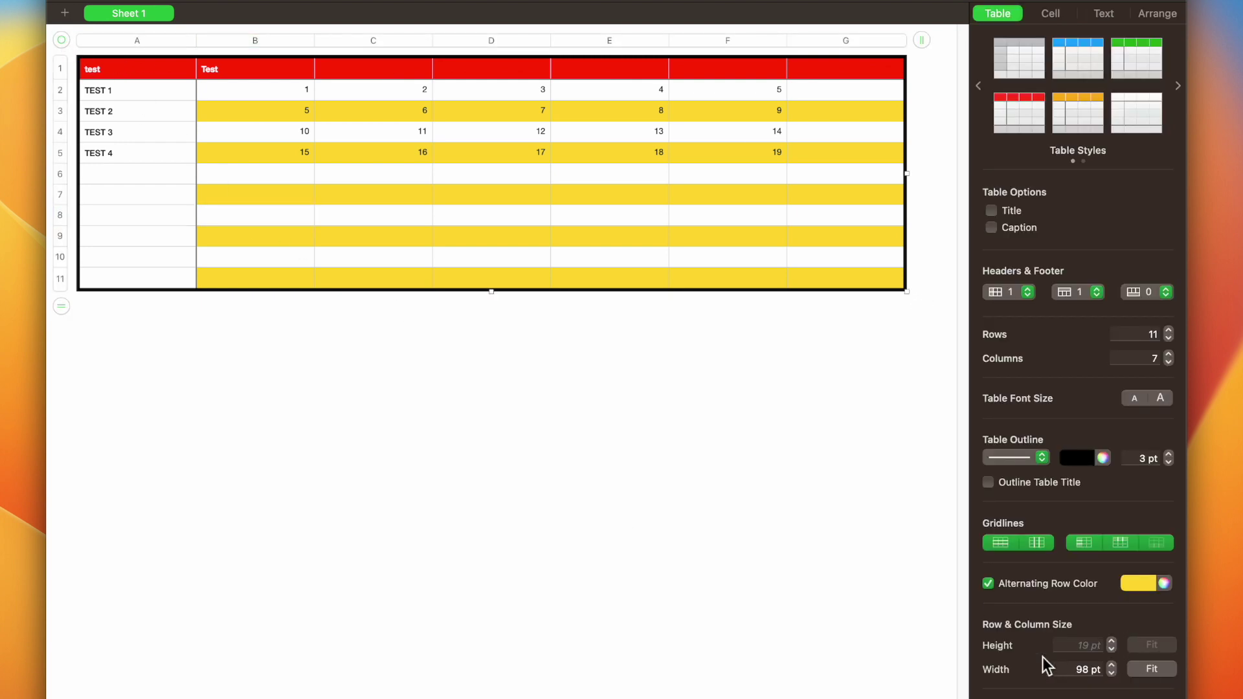
Nudge all column widths up and down, ending back at 97 pt
click(1113, 666)
click(1113, 666)
click(1112, 666)
click(1112, 666)
click(1113, 674)
click(1113, 674)
click(1112, 674)
click(1112, 674)
click(1112, 675)
click(1112, 674)
click(1113, 674)
click(1113, 674)
click(1112, 674)
click(1112, 666)
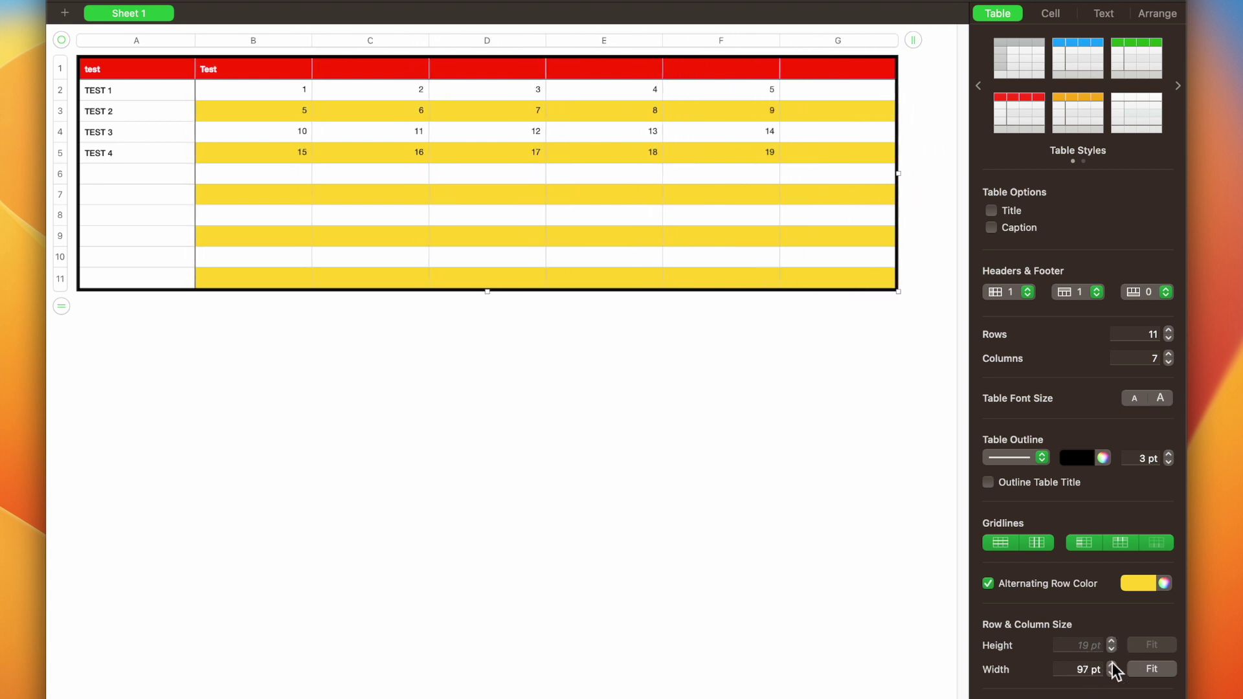
Fit all rows to 19 pt height and narrow columns B–F to their contents
drag(892, 292, 885, 419)
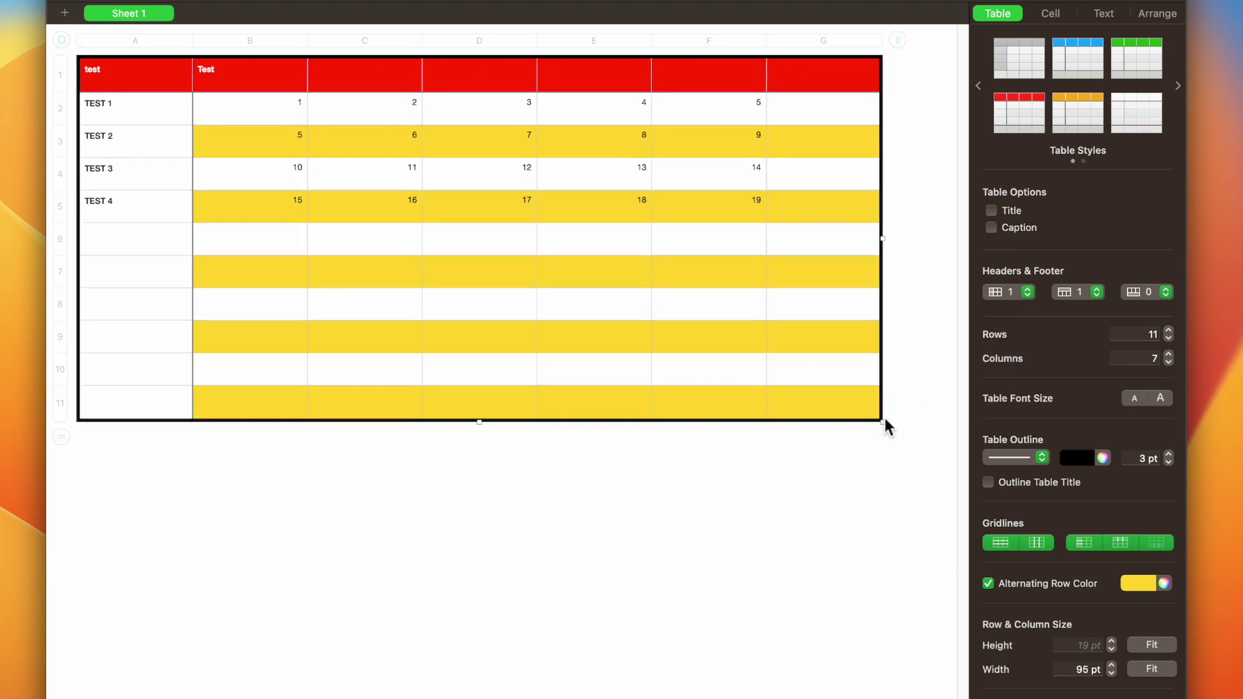
click(1163, 645)
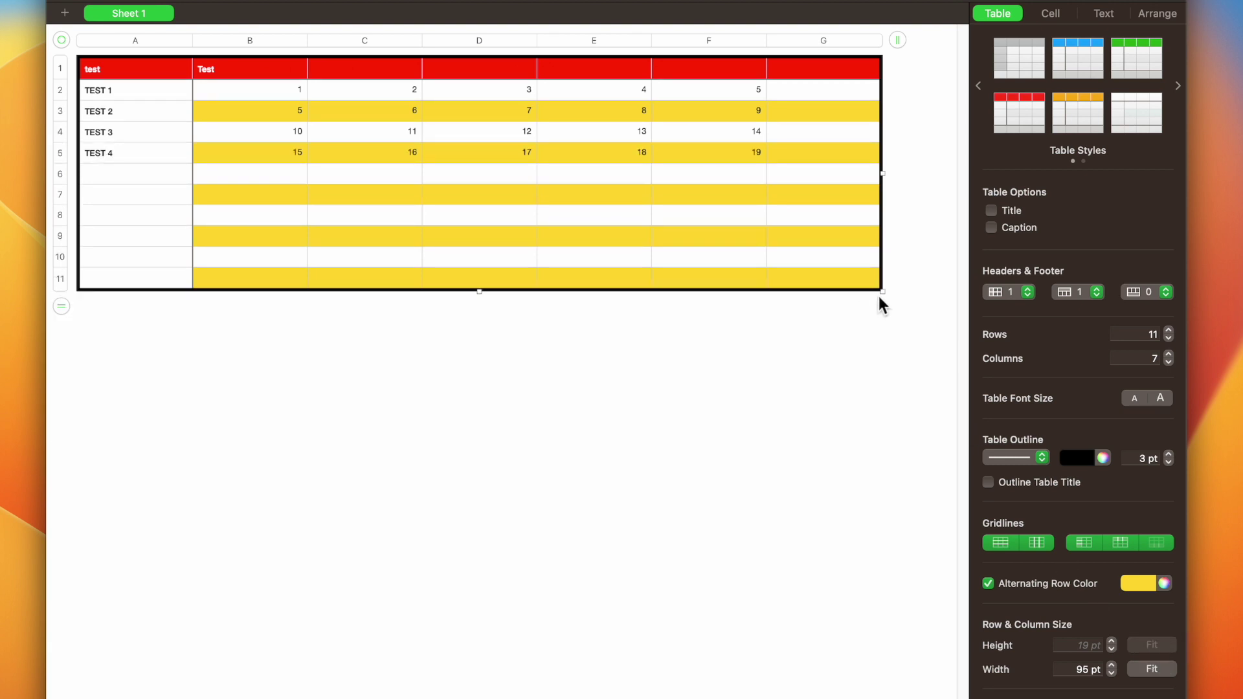
key(super+z)
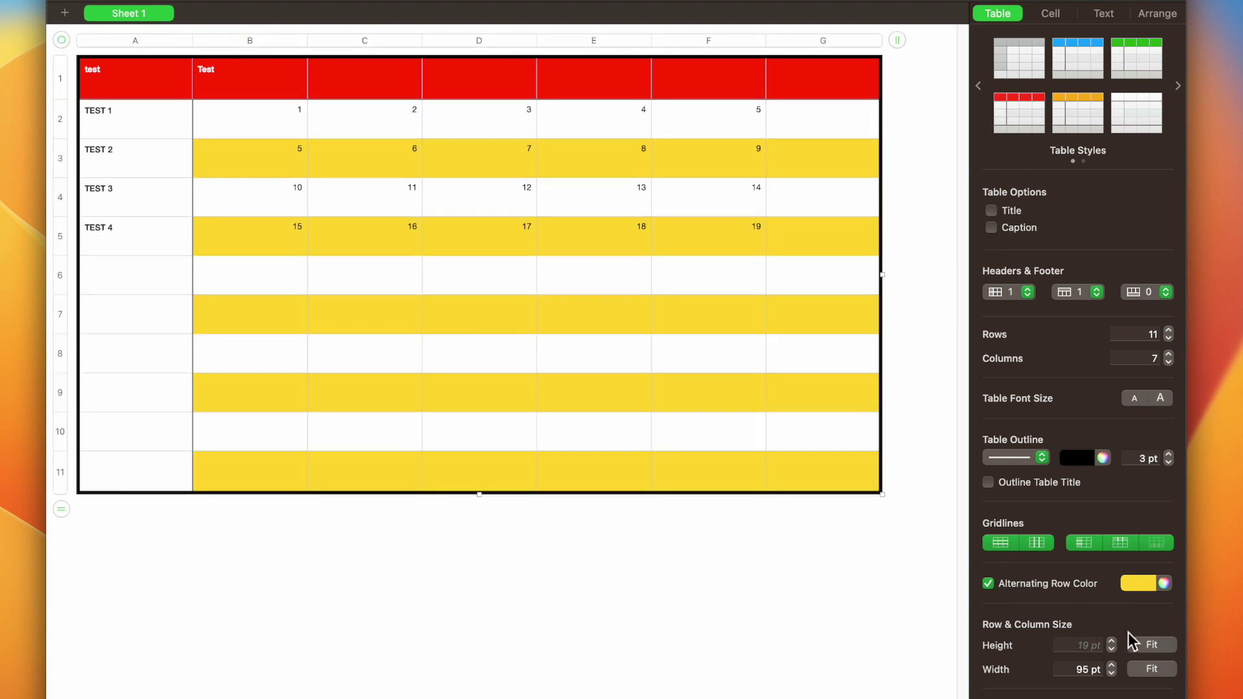
click(1140, 645)
drag(880, 286, 926, 294)
click(1152, 669)
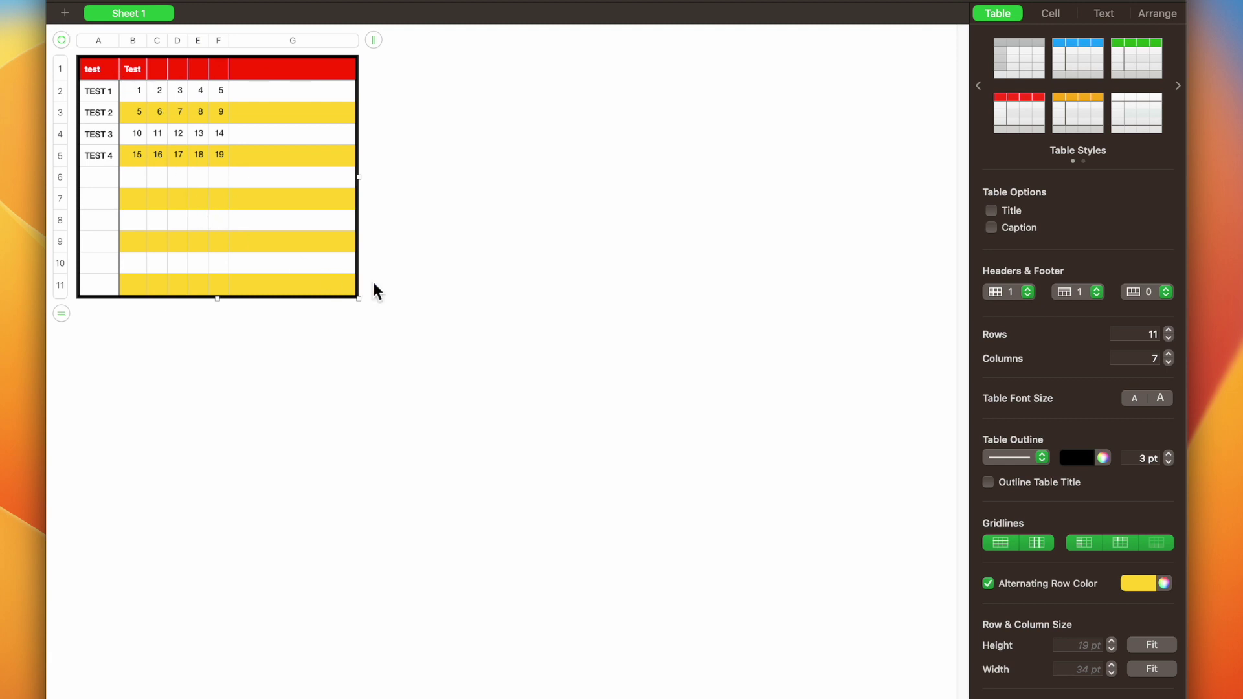
Trim Table 1 to 10 rows by 6 columns, then stretch it across the page
drag(359, 298, 237, 308)
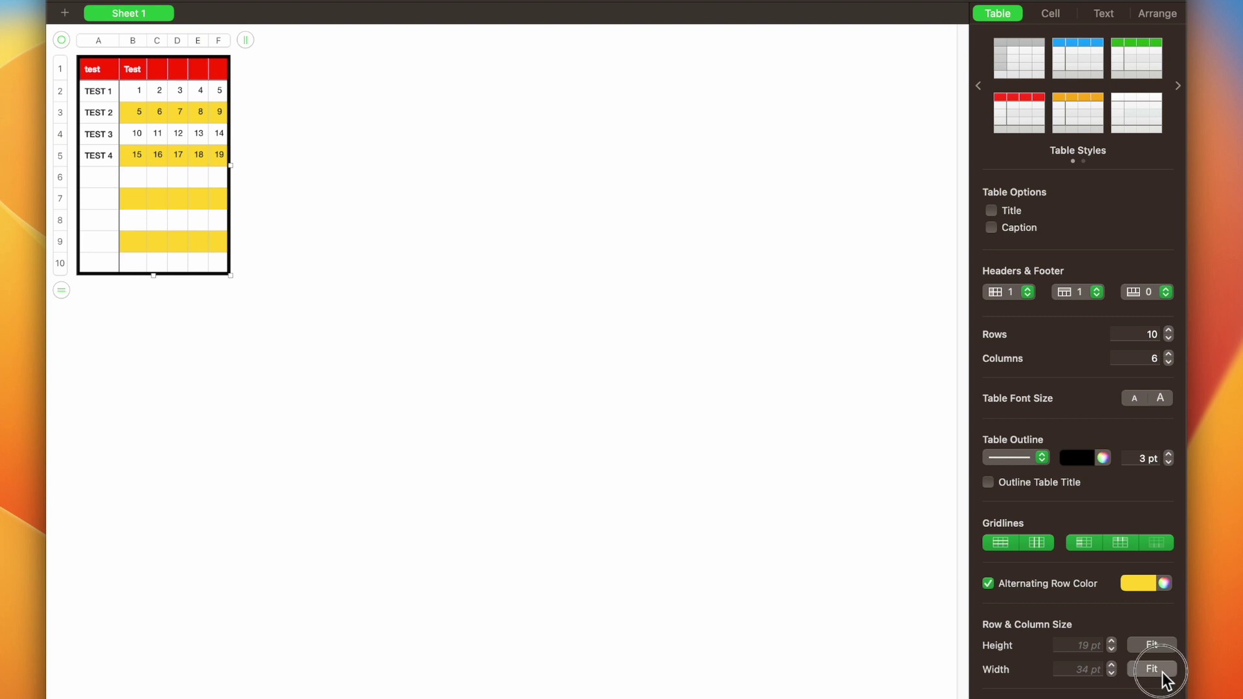
drag(230, 274, 873, 403)
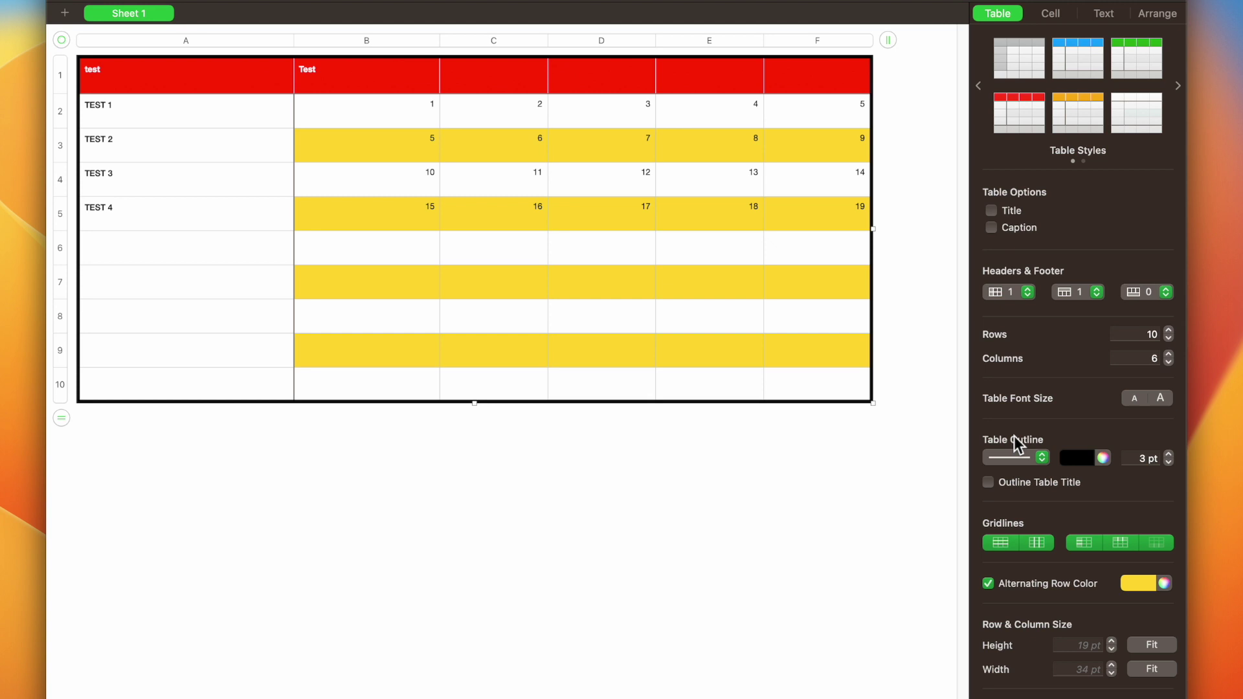
Create a new Sheet 2 holding a default 10-row, 5-column table
click(162, 13)
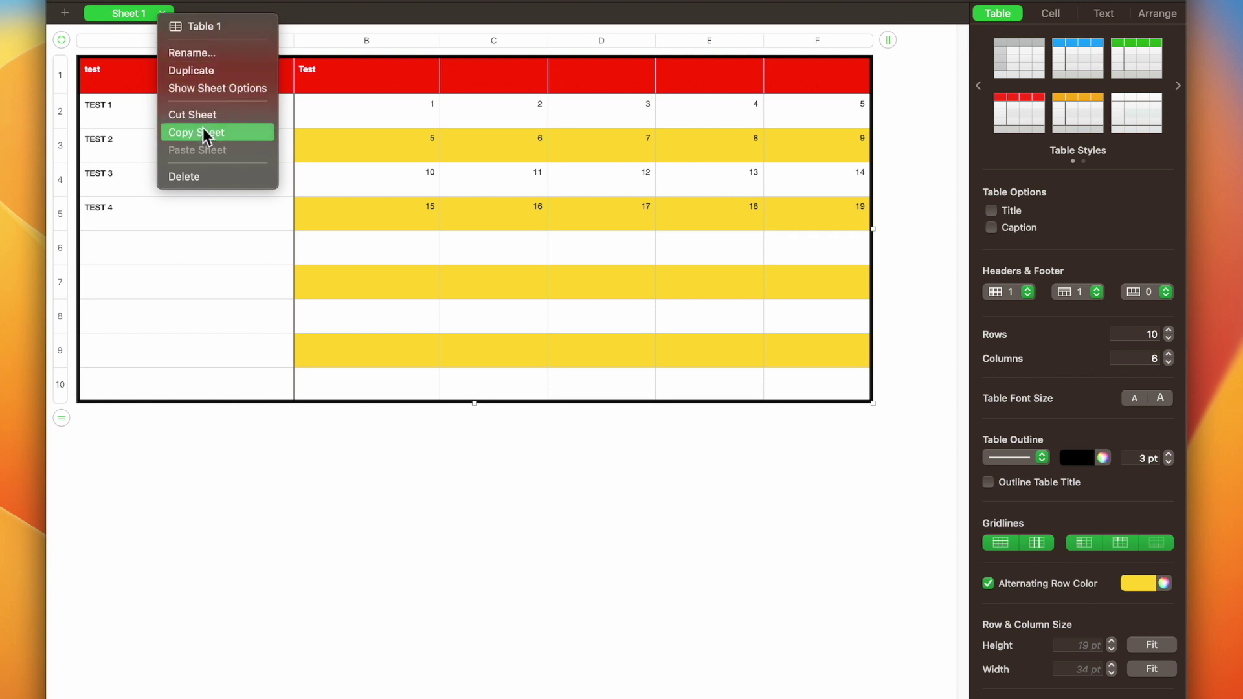
click(57, 29)
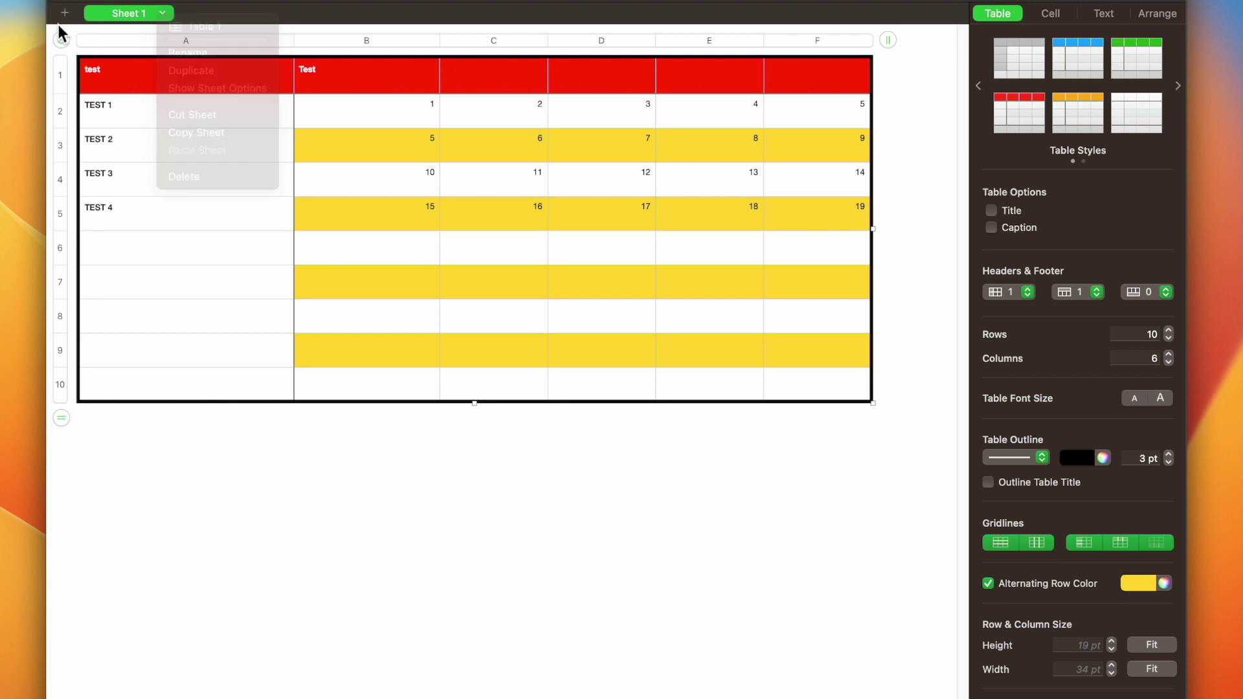
click(64, 12)
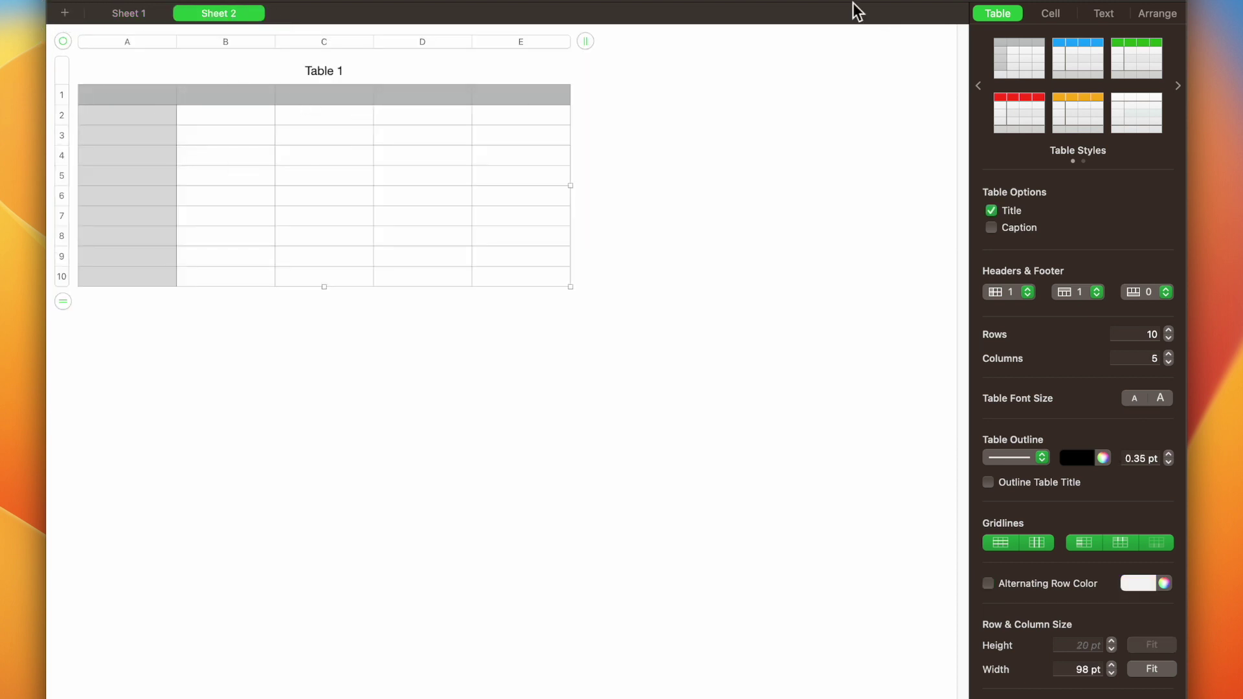
click(1181, 90)
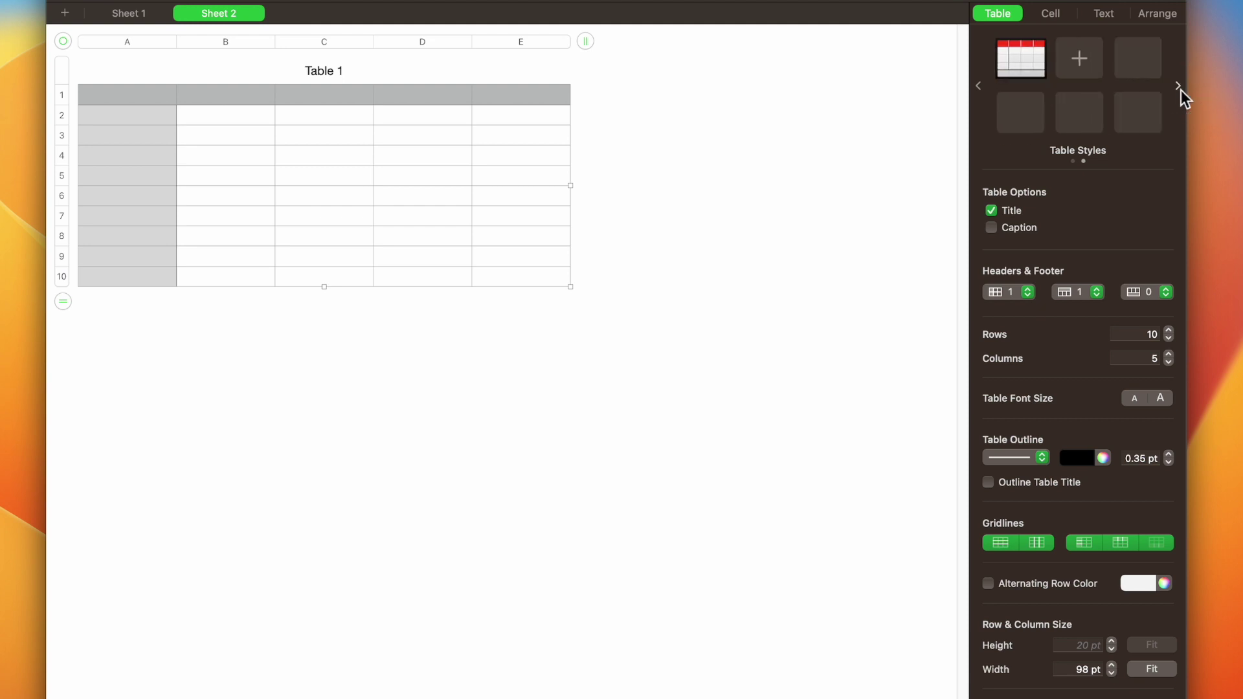
Apply the saved red-header, 3 pt outline style to Sheet 2's table, keeping its title shown
click(1012, 60)
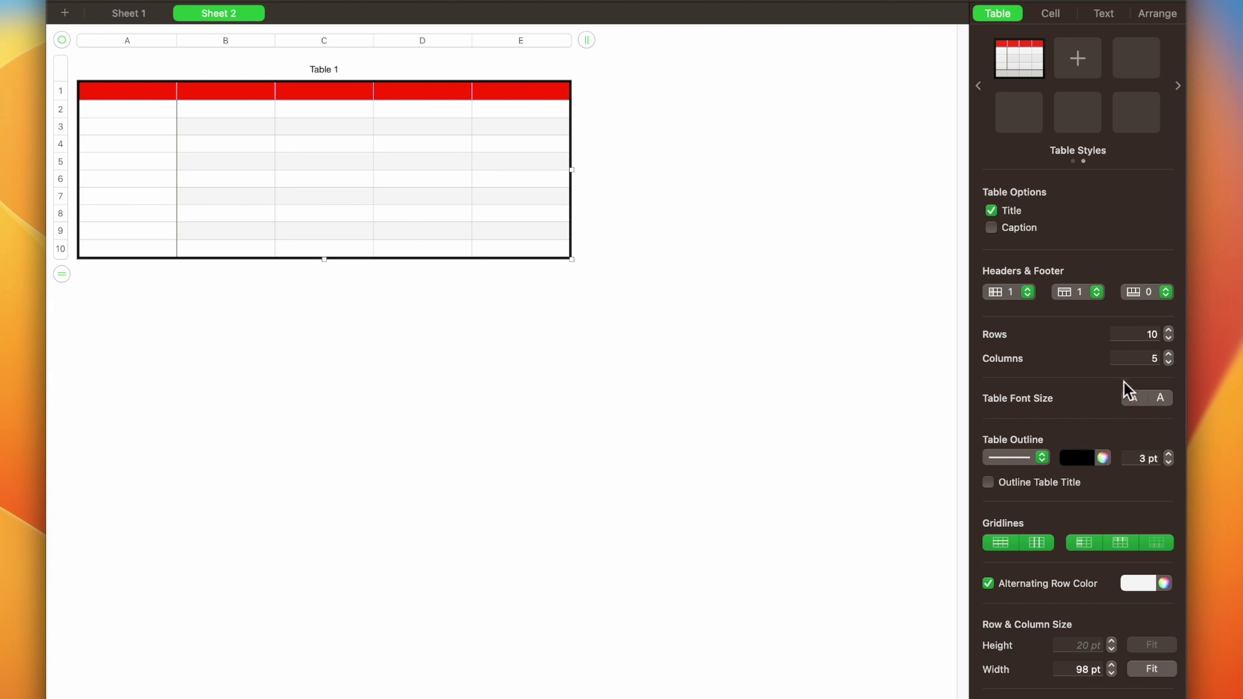
click(991, 213)
click(991, 212)
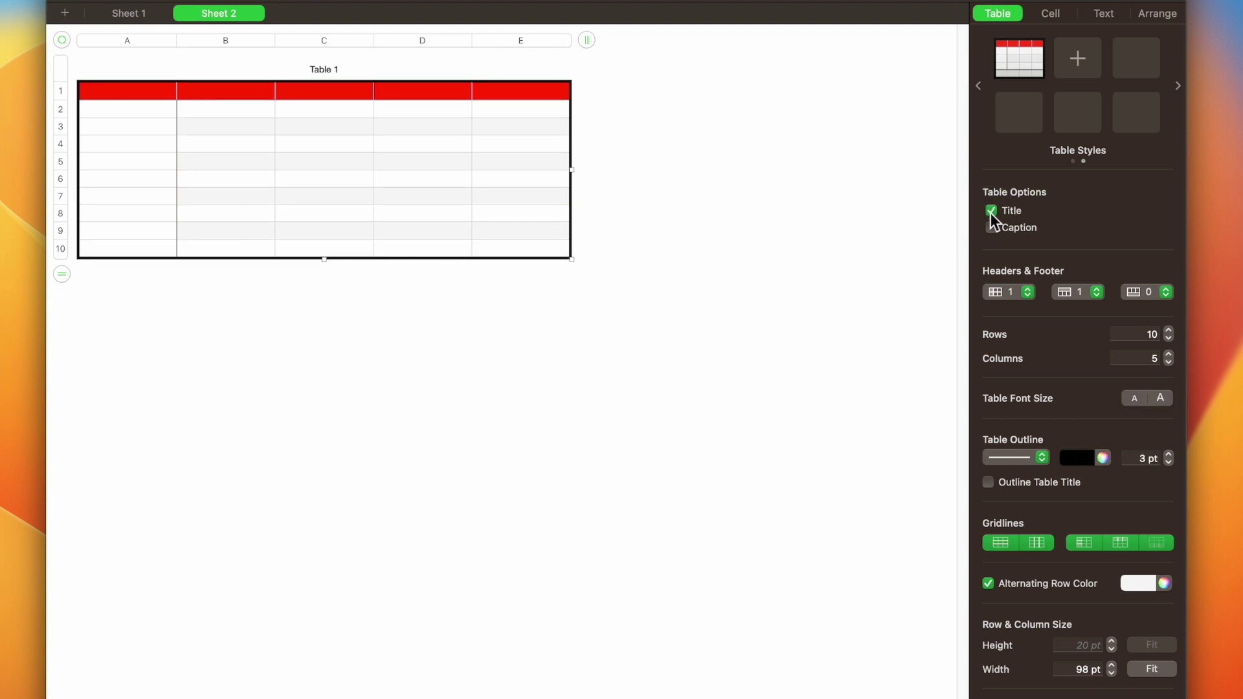